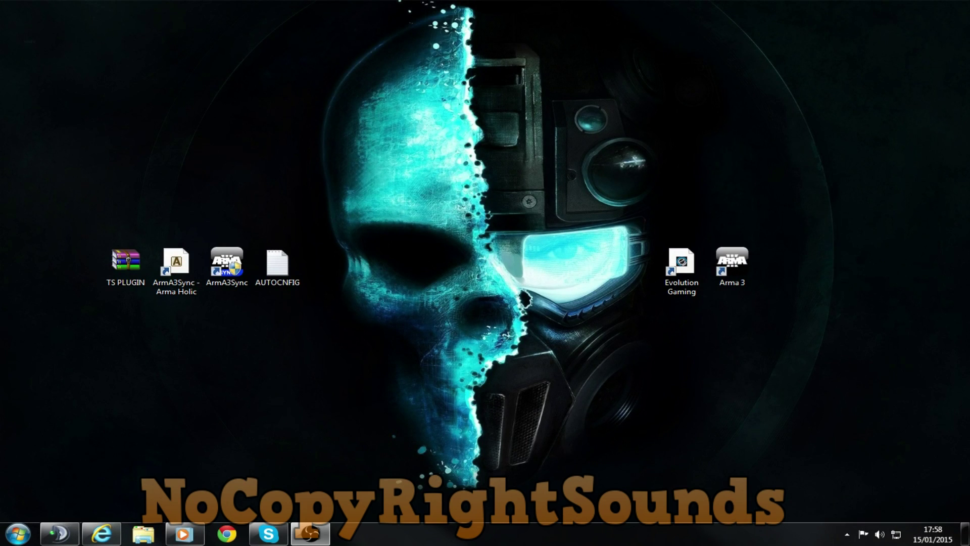
Rearrange the desktop icons into the order ArmA3Sync - Arma Holic, ArmA3Sync, AUTOCNFIG and TS PLUGIN.
{"action": "left_click_drag", "start_coordinate": [125, 261], "coordinate": [379, 261]}
{"action": "left_click_drag", "start_coordinate": [175, 261], "coordinate": [126, 263]}
{"action": "left_click_drag", "start_coordinate": [226, 260], "coordinate": [176, 262]}
{"action": "left_click_drag", "start_coordinate": [277, 261], "coordinate": [227, 261]}
{"action": "left_click", "coordinate": [372, 262]}
{"action": "left_click_drag", "start_coordinate": [371, 263], "coordinate": [277, 262]}
Open the Armaholic page for ArmA3Sync in a maximized browser window and examine its description.
{"action": "left_click", "coordinate": [125, 262]}
{"action": "left_click", "coordinate": [101, 534]}
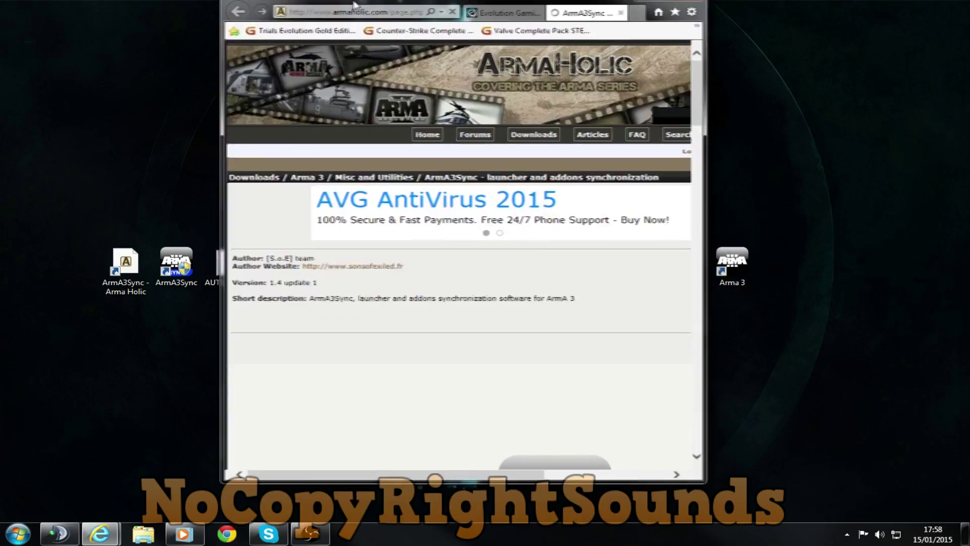
{"action": "double_click", "coordinate": [341, 66]}
{"action": "scroll", "coordinate": [364, 375], "scroll_direction": "down", "scroll_amount": 10}
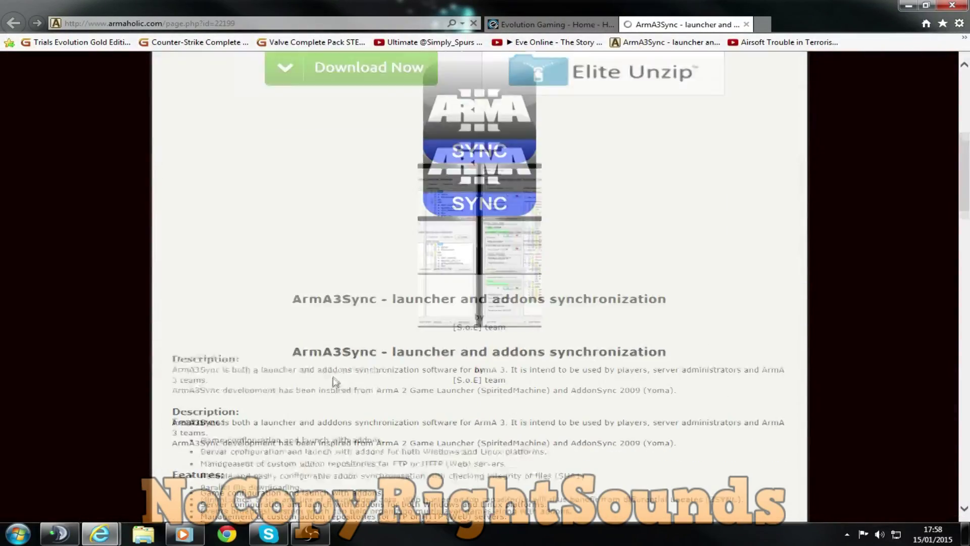
{"action": "scroll", "coordinate": [272, 364], "scroll_direction": "up", "scroll_amount": 3}
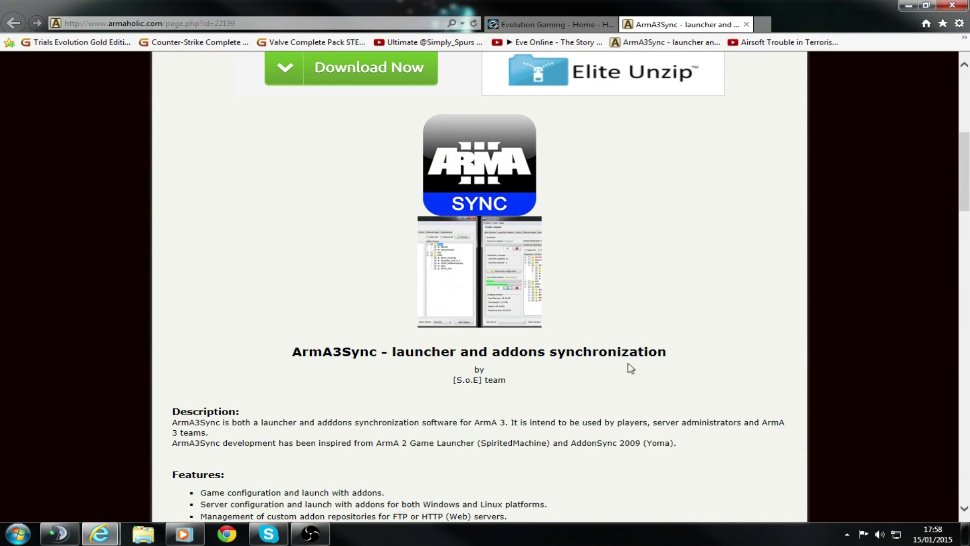
Request the ArmA3Sync download from FTP #1, then close the page and minimize the browser.
{"action": "scroll", "coordinate": [458, 404], "scroll_direction": "down", "scroll_amount": 9}
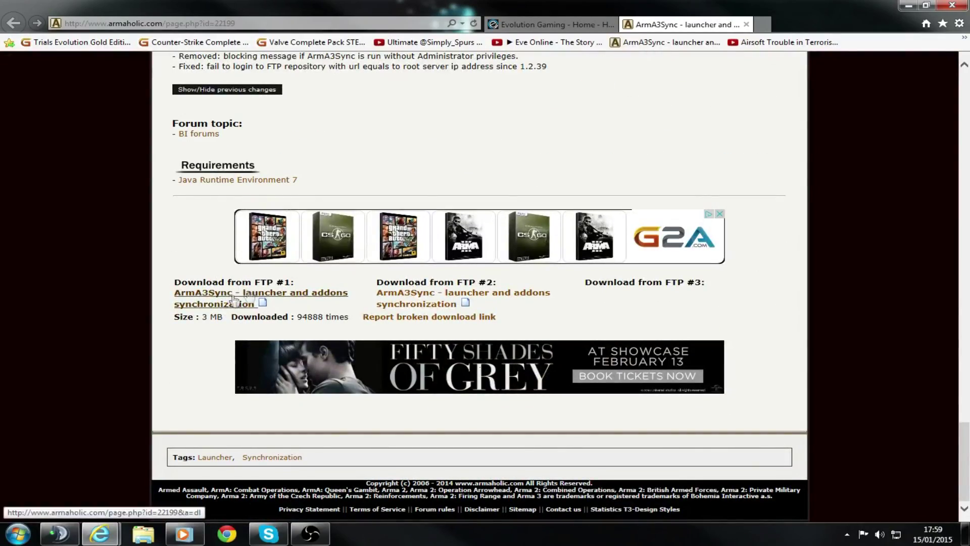
{"action": "left_click", "coordinate": [183, 304]}
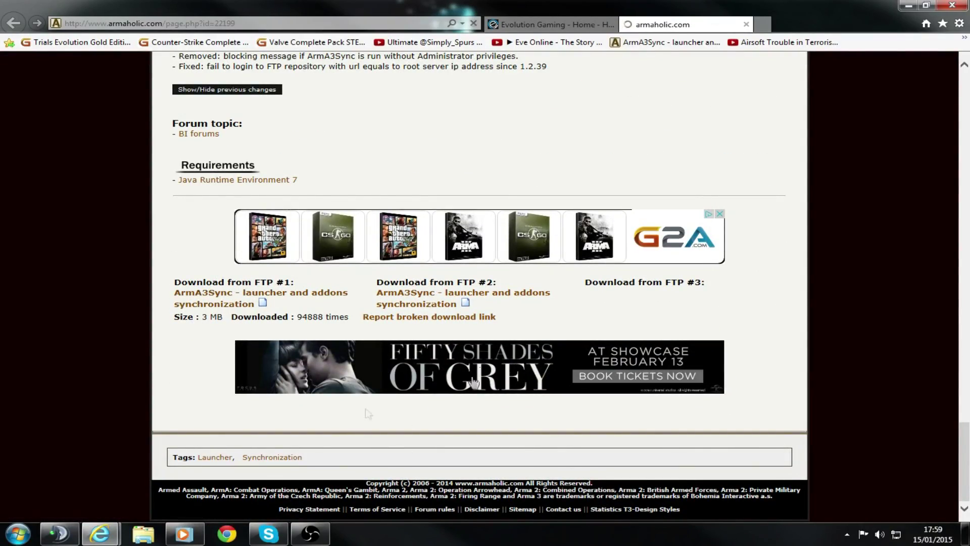
{"action": "left_click", "coordinate": [744, 25]}
{"action": "left_click", "coordinate": [909, 5]}
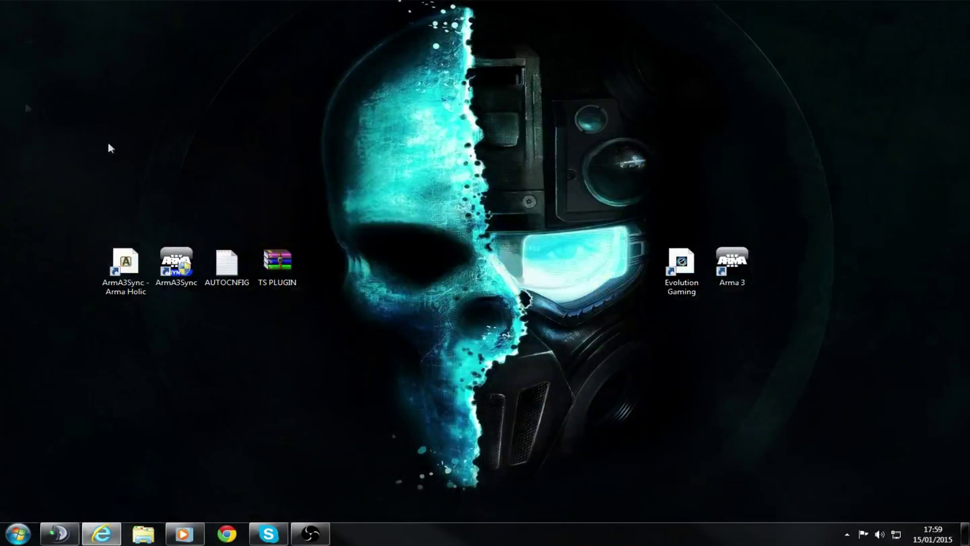
Launch ArmA3Sync and open the Games N Apps (G:) drive in Windows Explorer.
{"action": "double_click", "coordinate": [165, 270]}
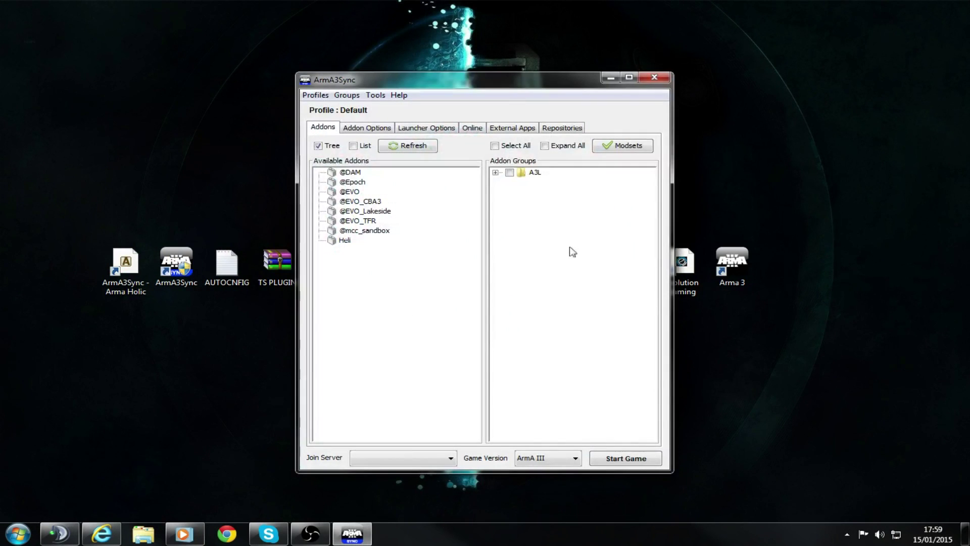
{"action": "left_click", "coordinate": [18, 533]}
{"action": "left_click", "coordinate": [220, 344]}
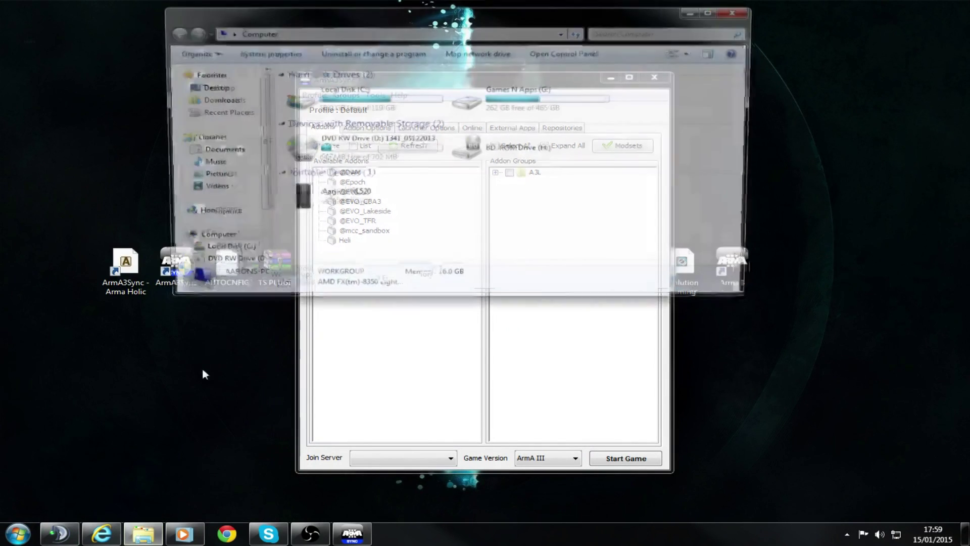
{"action": "double_click", "coordinate": [506, 98]}
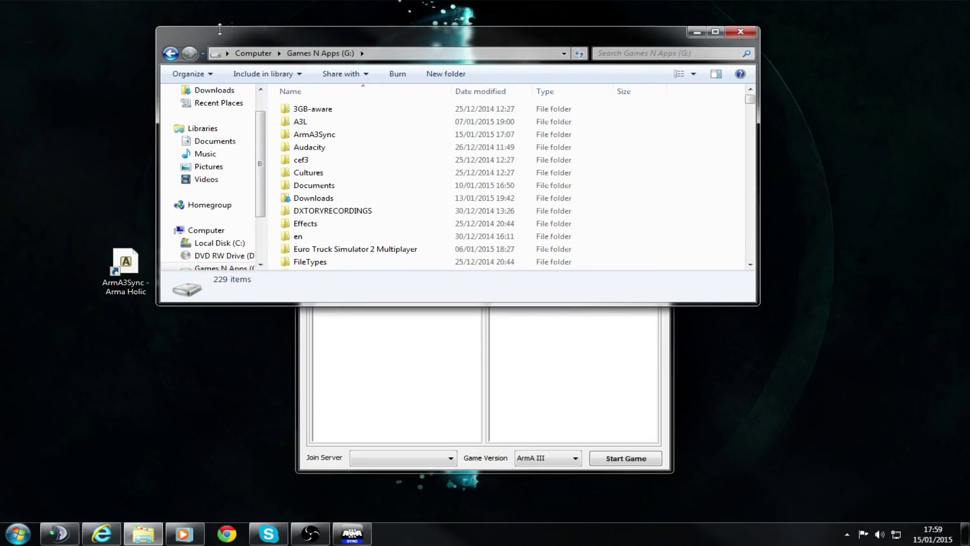
{"action": "left_click_drag", "start_coordinate": [319, 24], "coordinate": [285, 29]}
Browse to the common folder under Program Files (x86), Steam, steamapps.
{"action": "scroll", "coordinate": [304, 182], "scroll_direction": "down", "scroll_amount": 5}
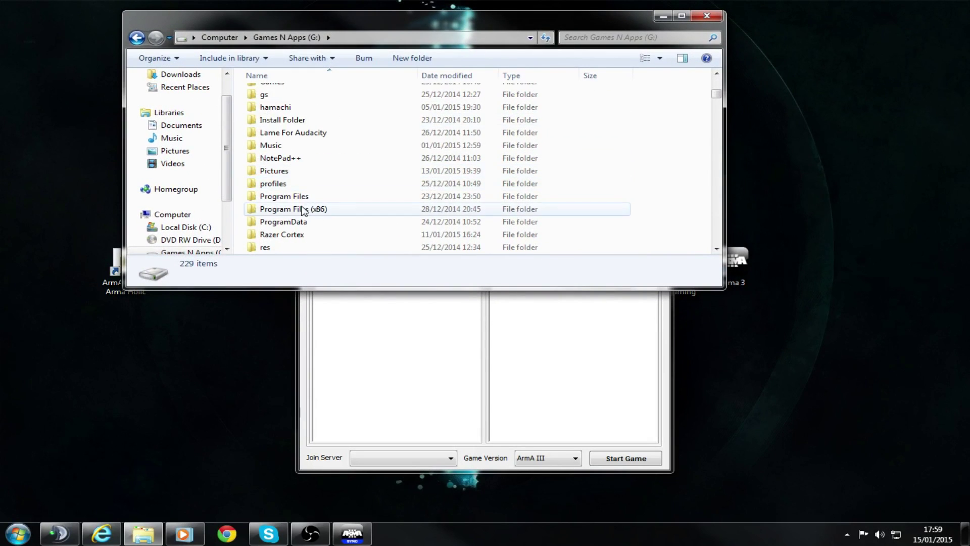
{"action": "double_click", "coordinate": [304, 206]}
{"action": "left_click", "coordinate": [273, 108]}
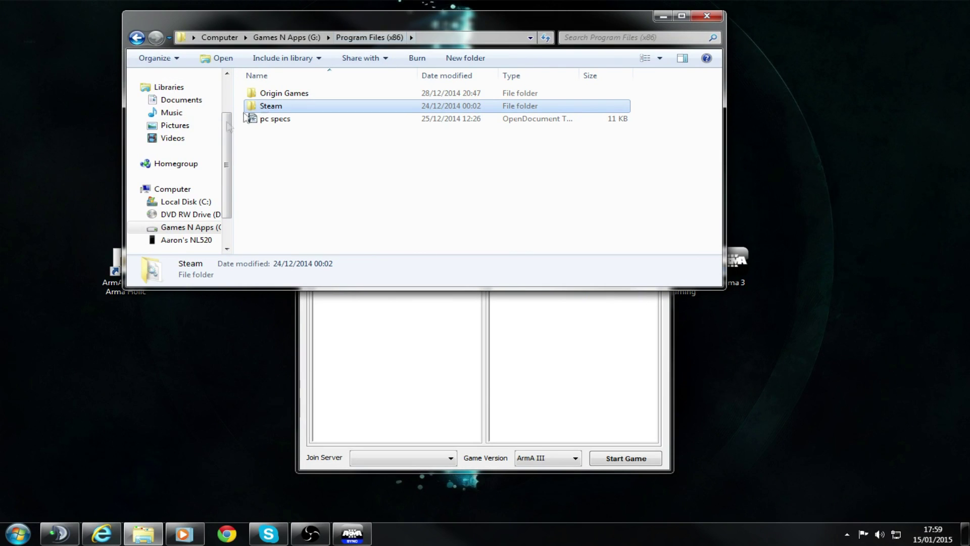
{"action": "double_click", "coordinate": [275, 107]}
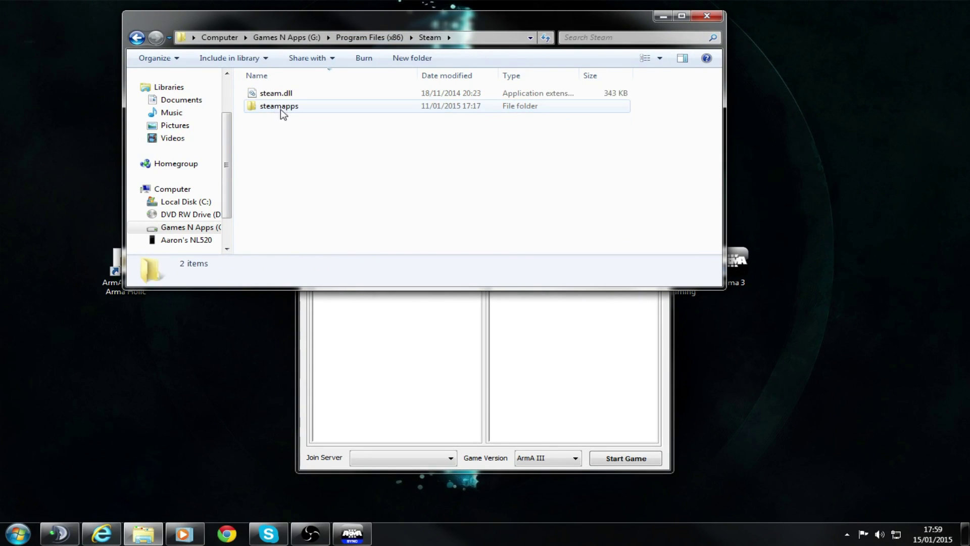
{"action": "double_click", "coordinate": [281, 109]}
{"action": "double_click", "coordinate": [298, 94]}
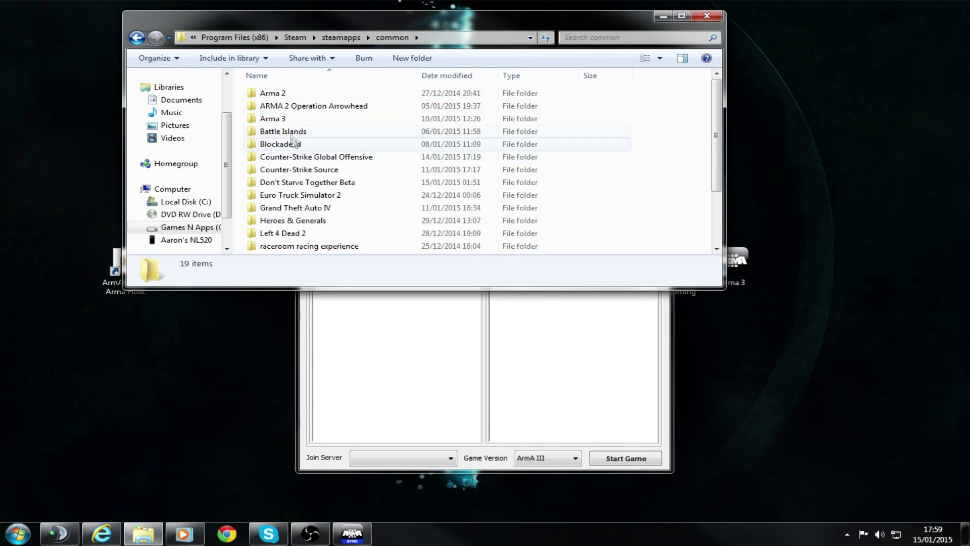
Locate the arma3 application inside the Arma 3 folder, then close the folder window.
{"action": "double_click", "coordinate": [283, 119]}
{"action": "right_click", "coordinate": [273, 116]}
{"action": "left_click", "coordinate": [570, 220]}
{"action": "scroll", "coordinate": [570, 223], "scroll_direction": "down", "scroll_amount": 2}
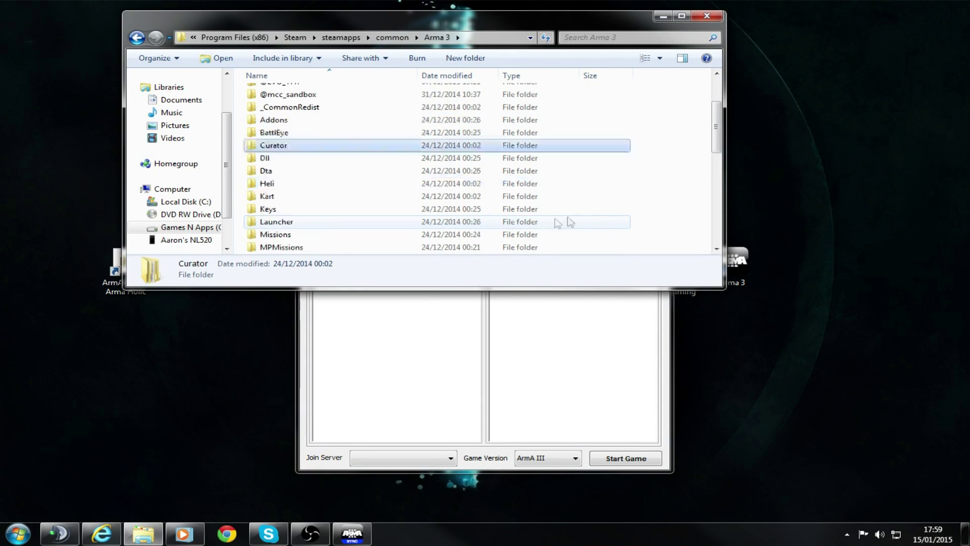
{"action": "scroll", "coordinate": [570, 222], "scroll_direction": "down", "scroll_amount": 3}
{"action": "left_click", "coordinate": [464, 159]}
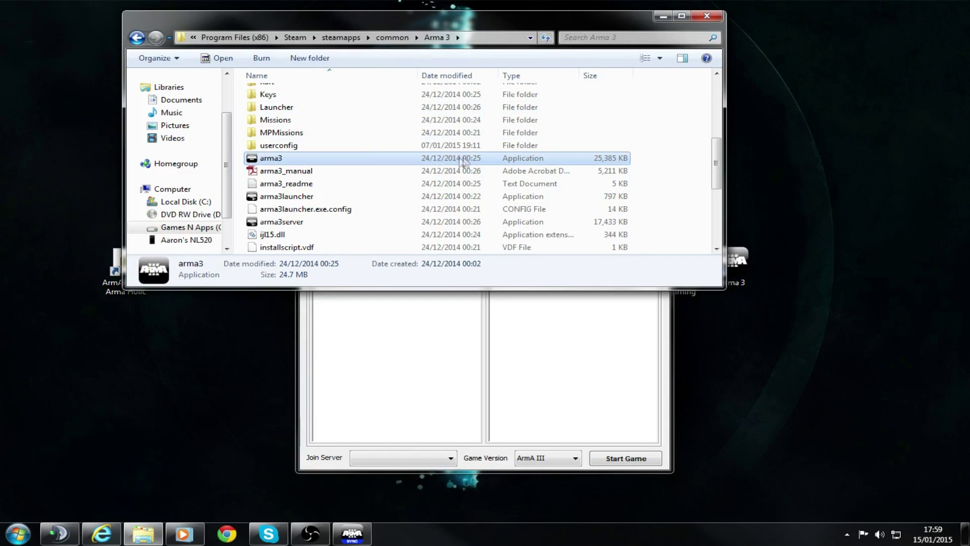
{"action": "left_click", "coordinate": [706, 16]}
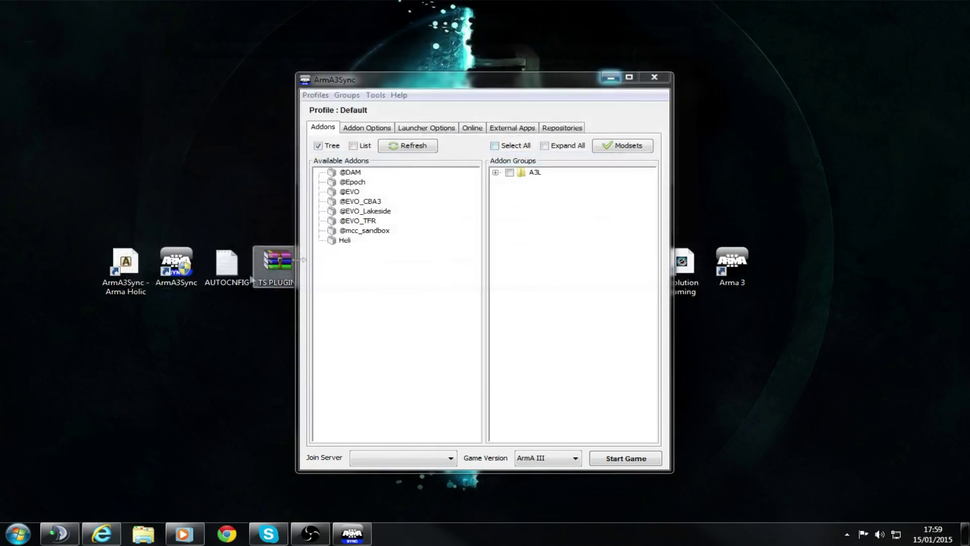
Start a new addon repository in ArmA3Sync and copy the auto-config URL from the AUTOCNFIG file.
{"action": "left_click", "coordinate": [550, 128]}
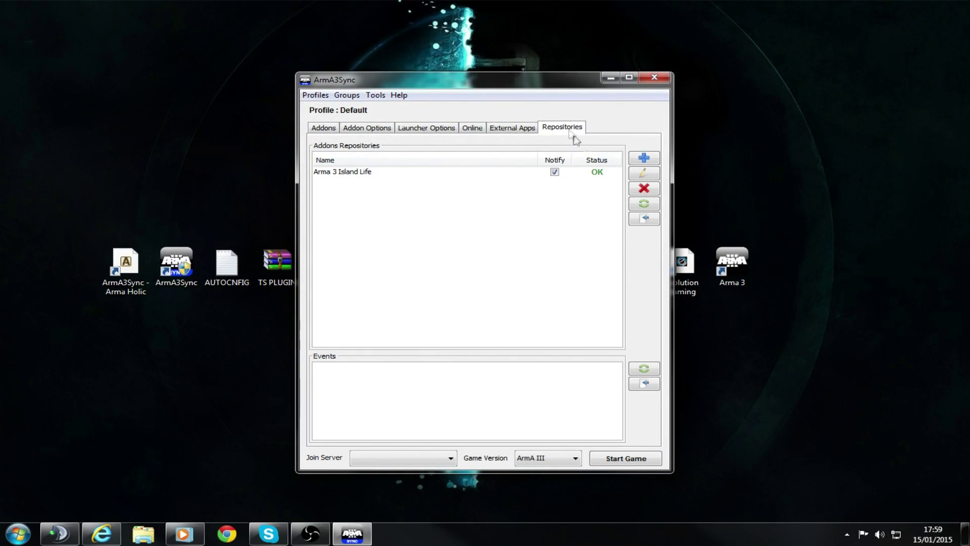
{"action": "left_click", "coordinate": [643, 158]}
{"action": "double_click", "coordinate": [238, 257]}
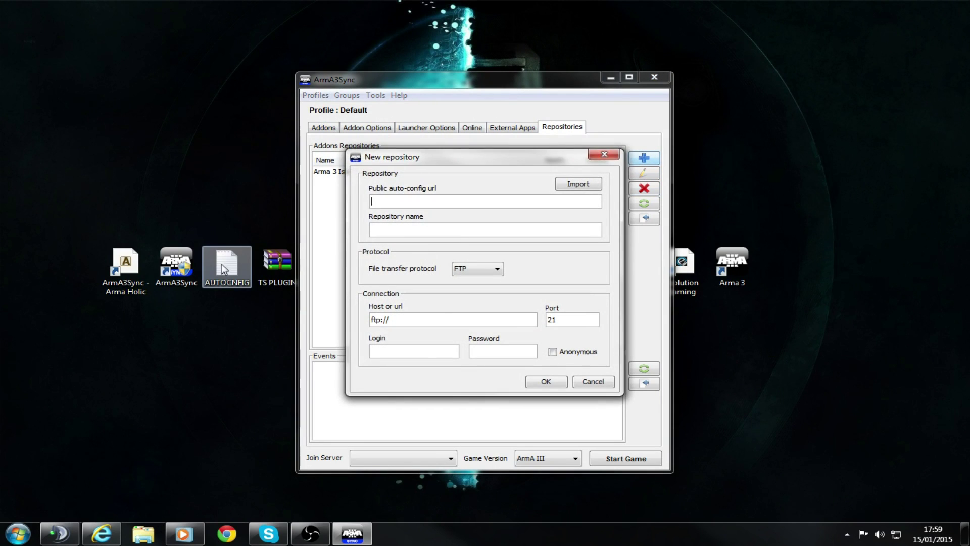
{"action": "left_click_drag", "start_coordinate": [203, 89], "coordinate": [1, 112]}
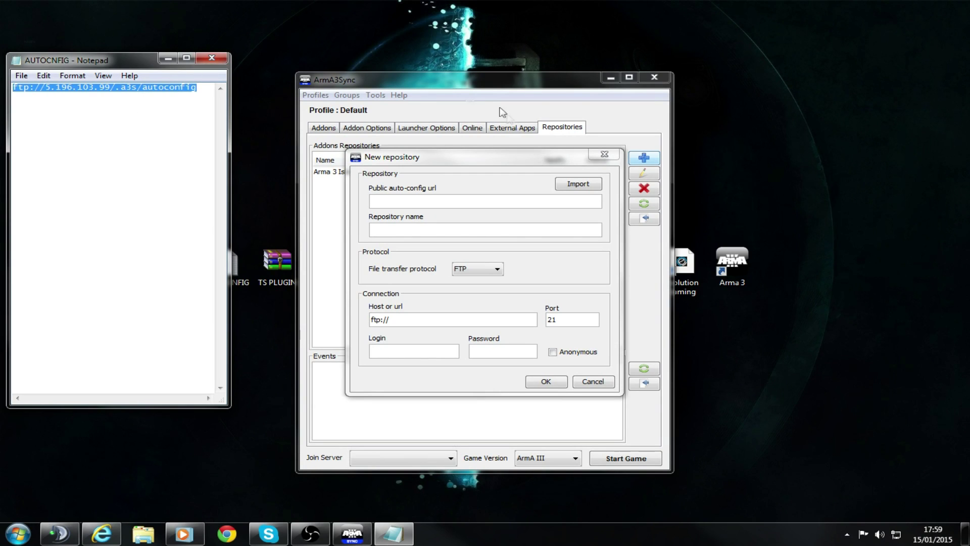
Try importing the repository from the public auto-config URL ftp://5.196.103.99/.a3s/autoconfig, then dismiss the new repository dialog.
{"action": "left_click", "coordinate": [212, 57]}
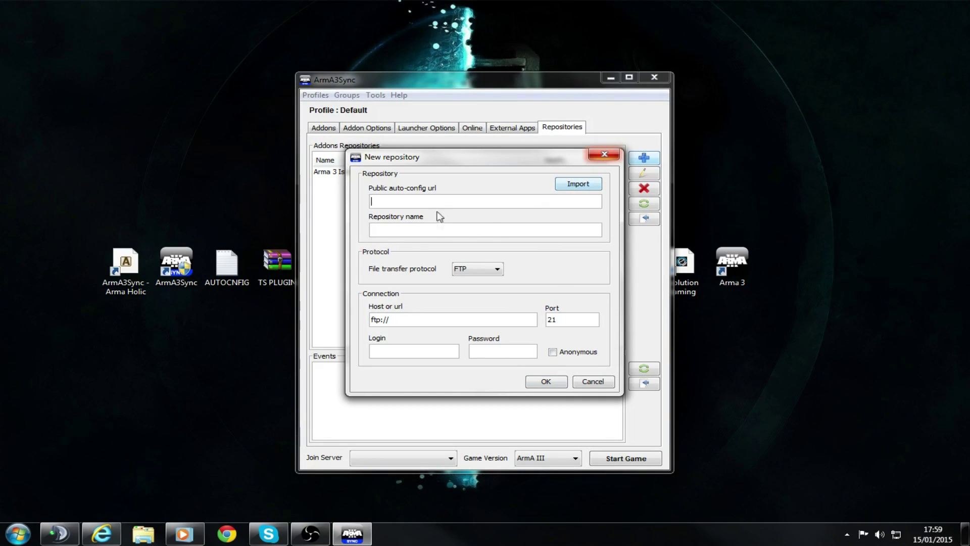
{"action": "key", "text": "ctrl+v"}
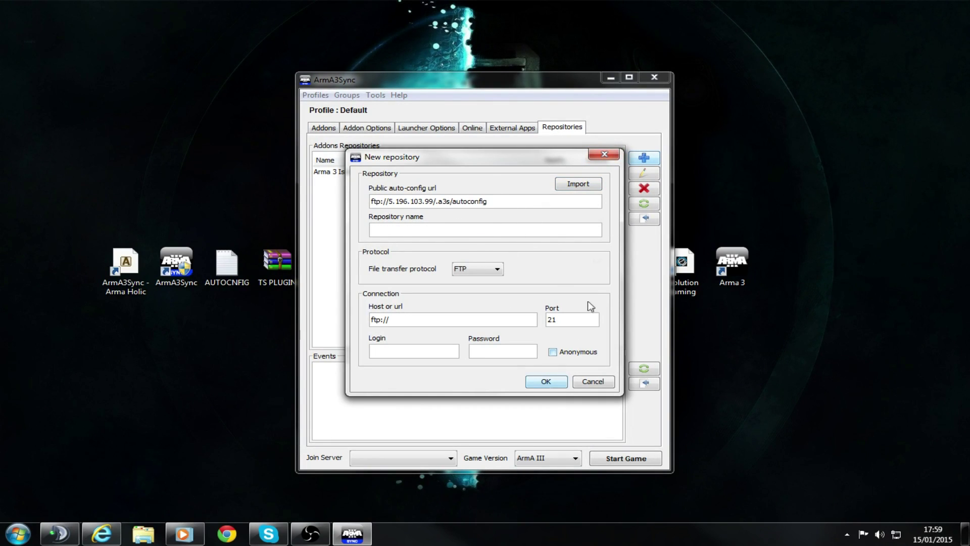
{"action": "left_click", "coordinate": [578, 184]}
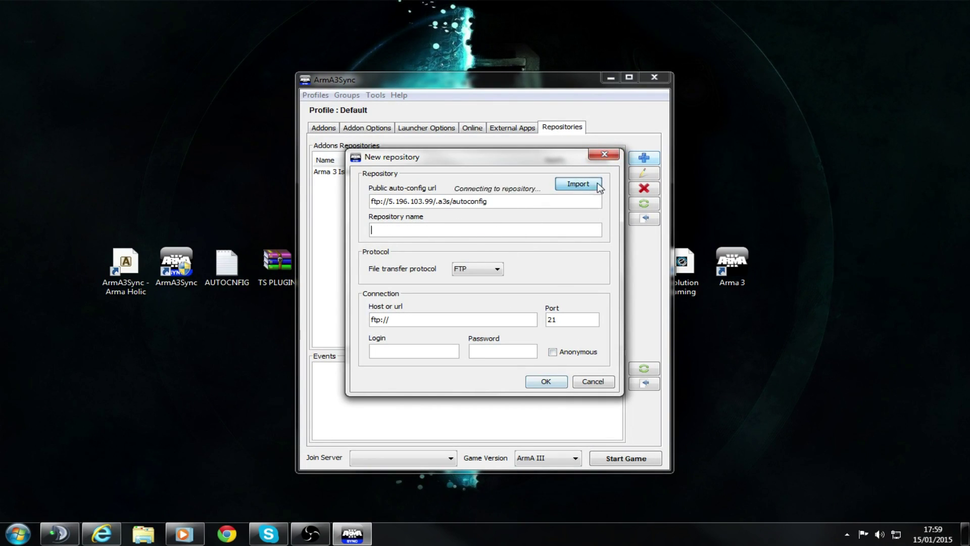
{"action": "left_click", "coordinate": [604, 154]}
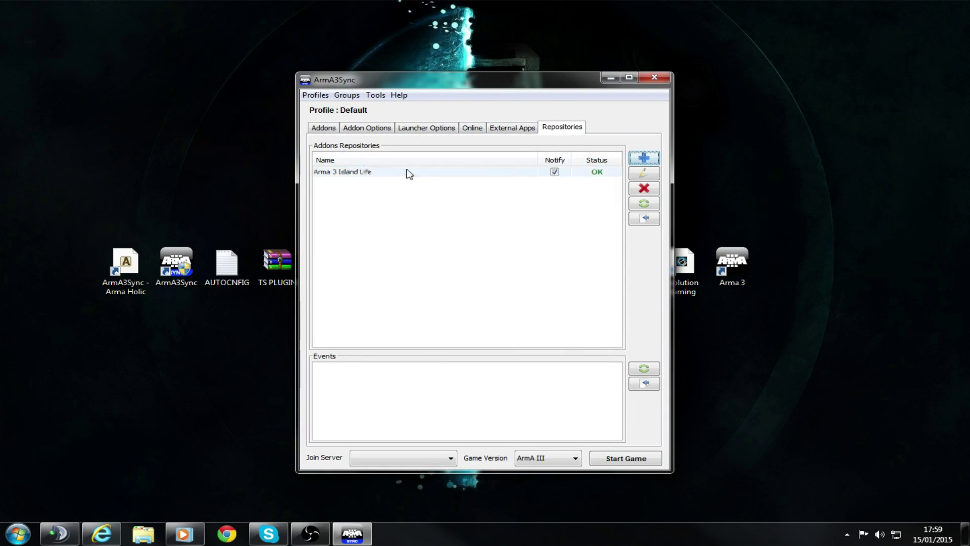
{"action": "left_click", "coordinate": [644, 219]}
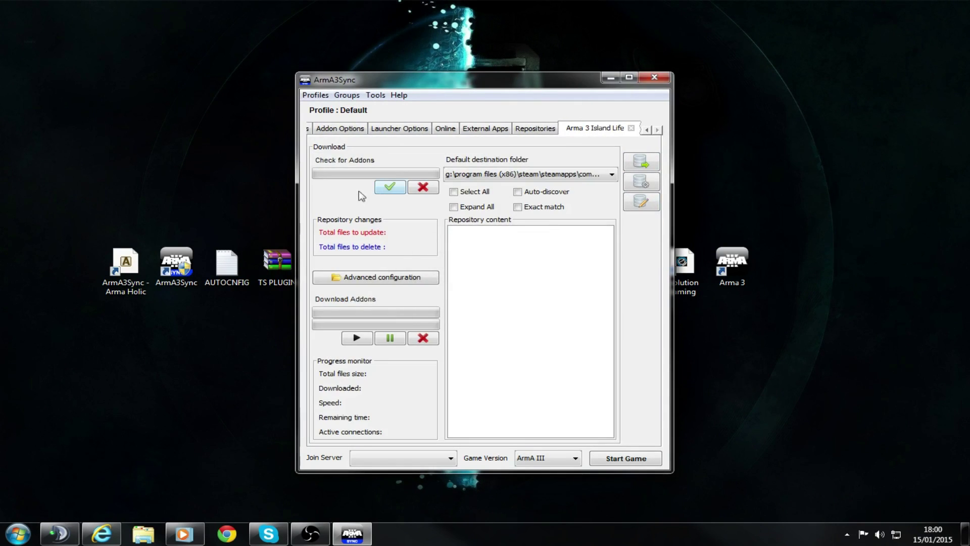
{"action": "left_click", "coordinate": [392, 190]}
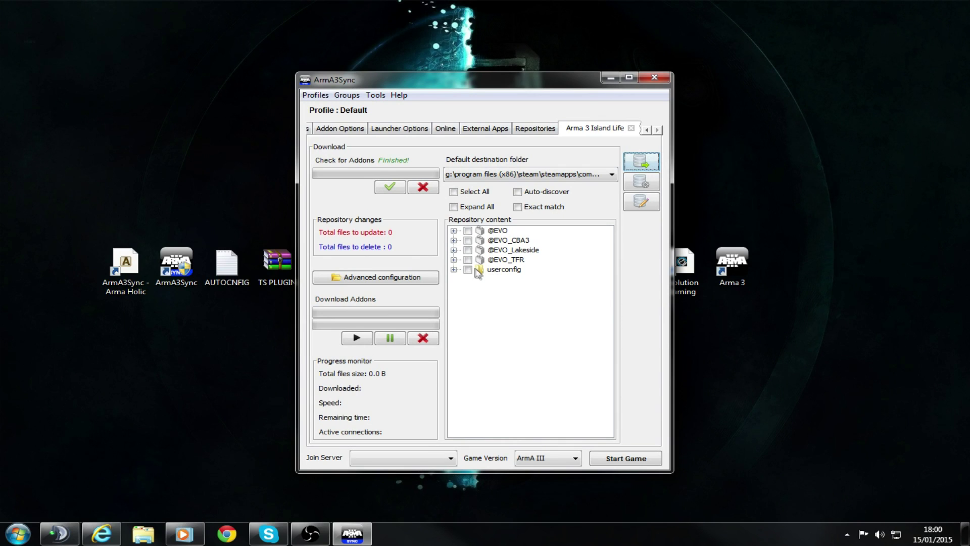
{"action": "left_click", "coordinate": [468, 270]}
{"action": "left_click", "coordinate": [468, 259]}
{"action": "left_click", "coordinate": [468, 250]}
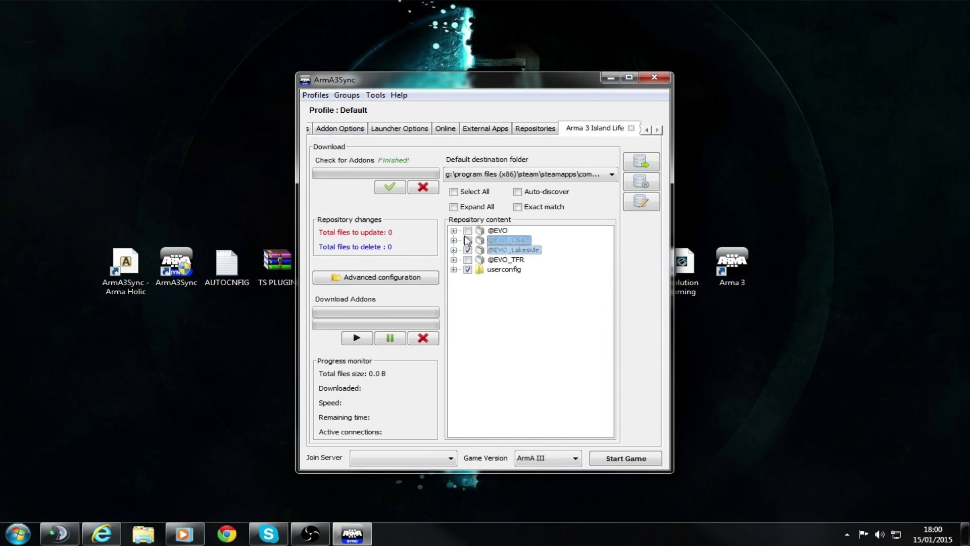
{"action": "left_click", "coordinate": [467, 240]}
{"action": "left_click", "coordinate": [468, 231]}
{"action": "left_click", "coordinate": [468, 259]}
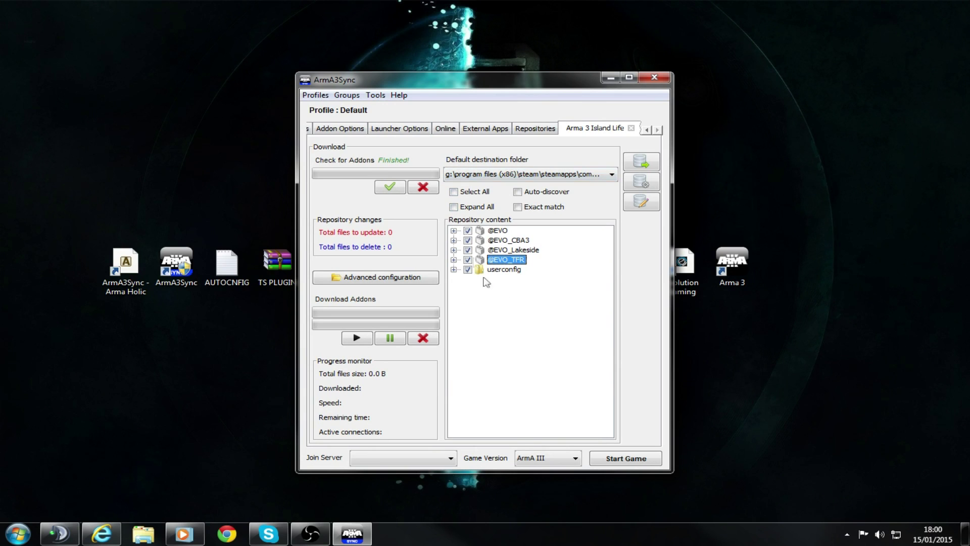
Minimize ArmA3Sync, select the TS PLUGIN archive on the desktop, and switch to TeamSpeak 3 in a maximized window.
{"action": "left_click", "coordinate": [609, 80]}
{"action": "left_click", "coordinate": [266, 272]}
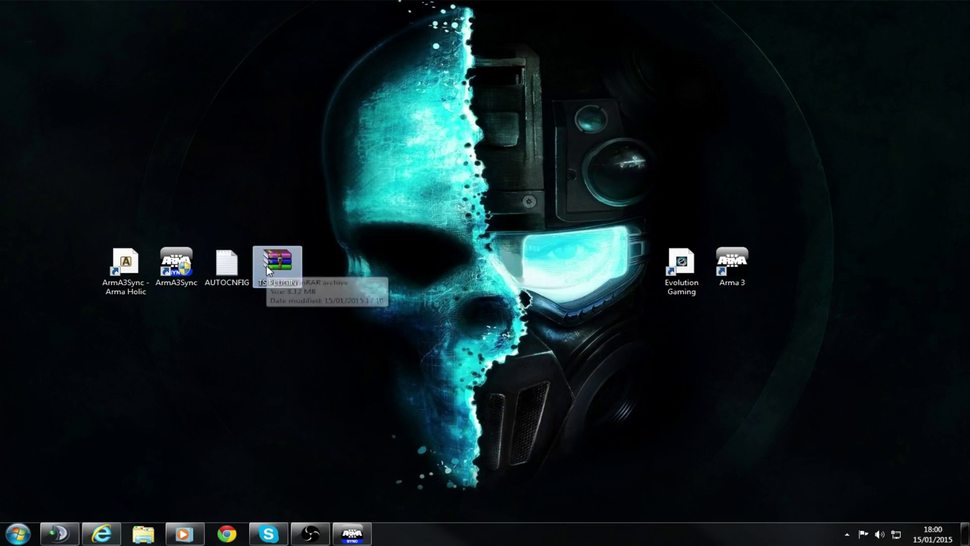
{"action": "left_click", "coordinate": [63, 533]}
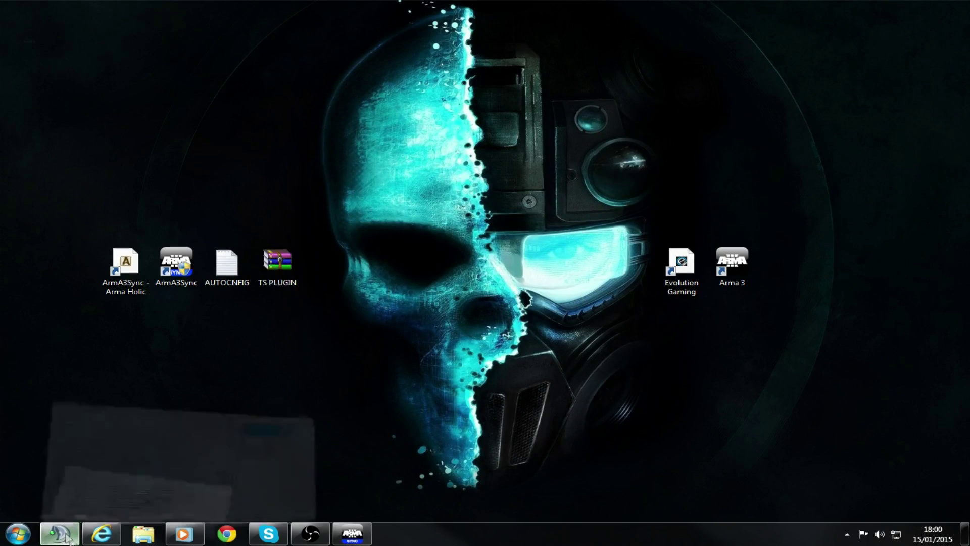
{"action": "double_click", "coordinate": [610, 5]}
{"action": "double_click", "coordinate": [610, 5]}
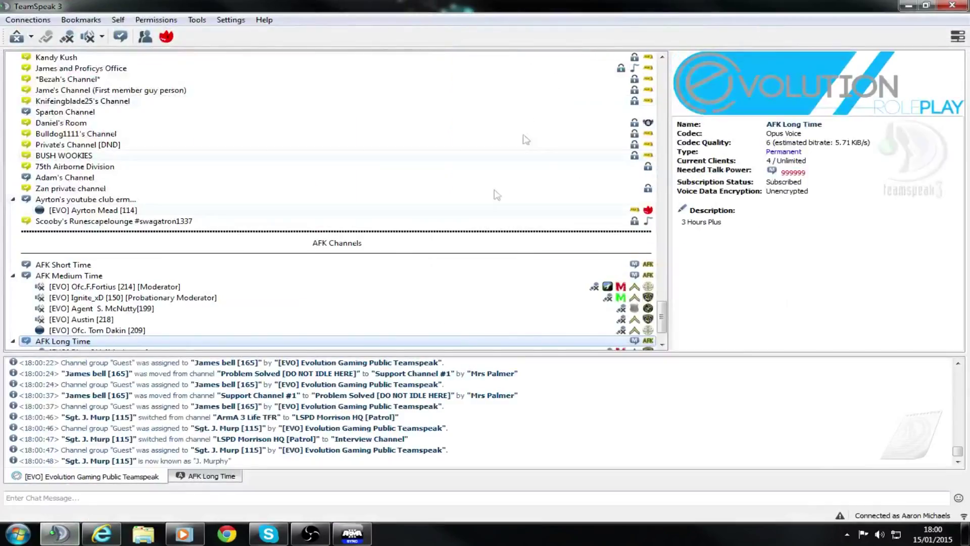
Look through the TeamSpeak server's channel list for the ArmA 3 Life TFR channel and examine its members.
{"action": "scroll", "coordinate": [124, 265], "scroll_direction": "up", "scroll_amount": 3}
{"action": "scroll", "coordinate": [126, 275], "scroll_direction": "down", "scroll_amount": 3}
{"action": "scroll", "coordinate": [127, 276], "scroll_direction": "down", "scroll_amount": 2}
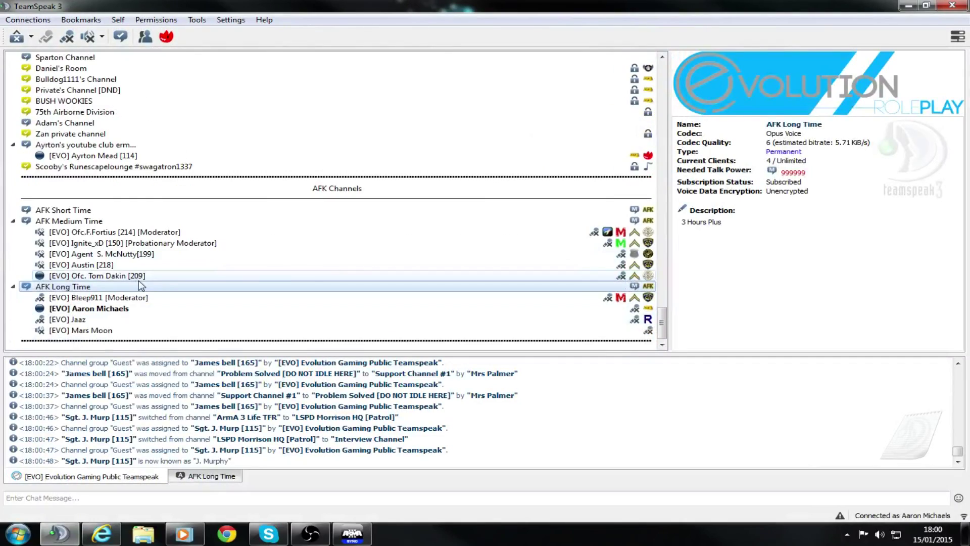
{"action": "scroll", "coordinate": [166, 309], "scroll_direction": "up", "scroll_amount": 6}
{"action": "scroll", "coordinate": [167, 309], "scroll_direction": "up", "scroll_amount": 12}
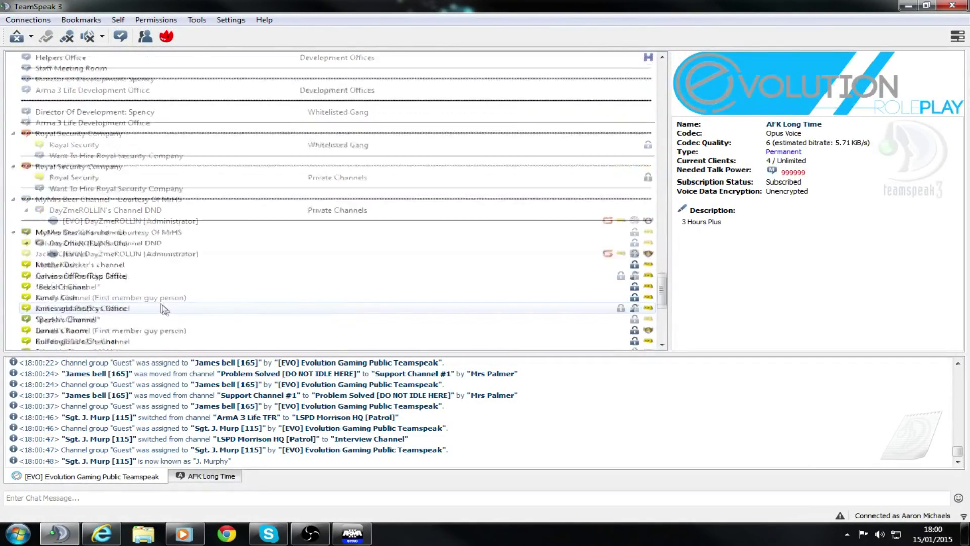
{"action": "scroll", "coordinate": [167, 299], "scroll_direction": "up", "scroll_amount": 15}
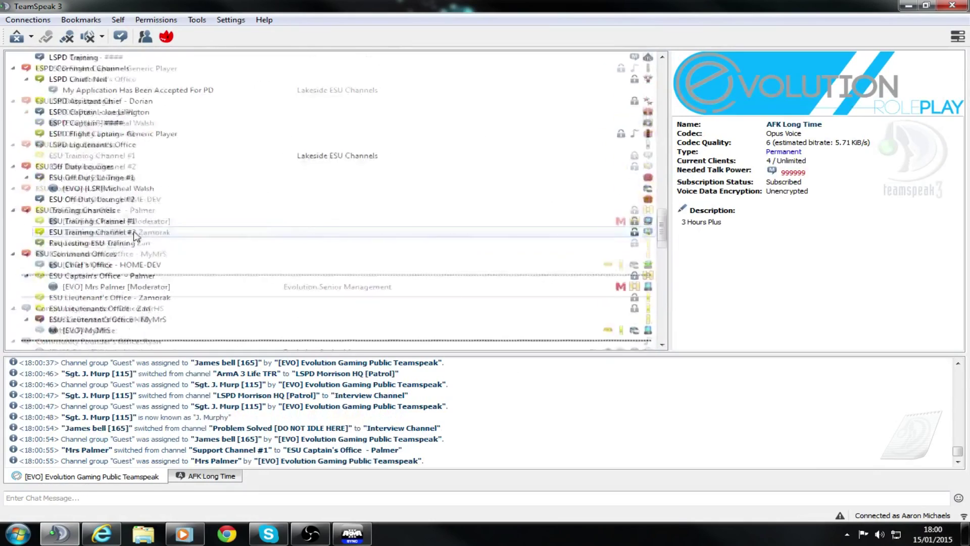
{"action": "scroll", "coordinate": [146, 230], "scroll_direction": "up", "scroll_amount": 6}
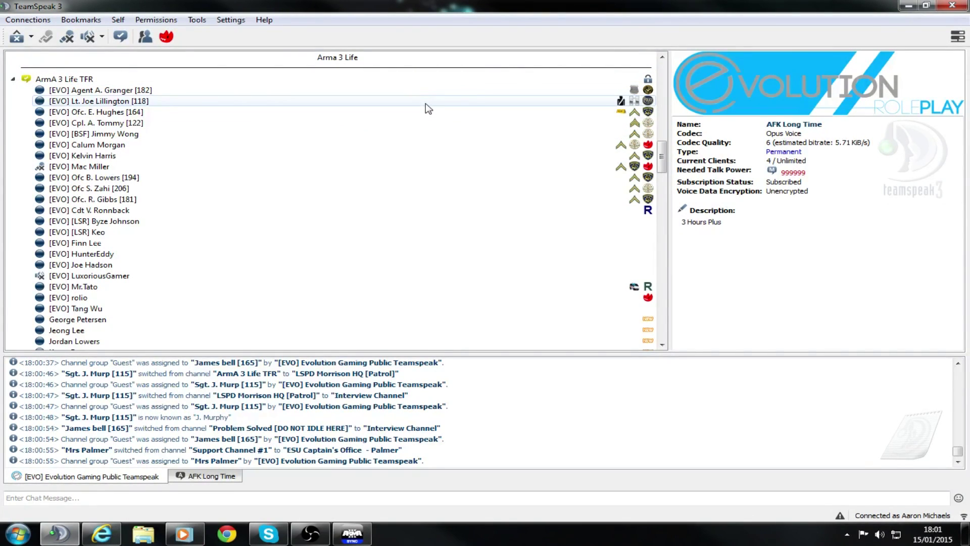
{"action": "scroll", "coordinate": [133, 135], "scroll_direction": "down", "scroll_amount": 1}
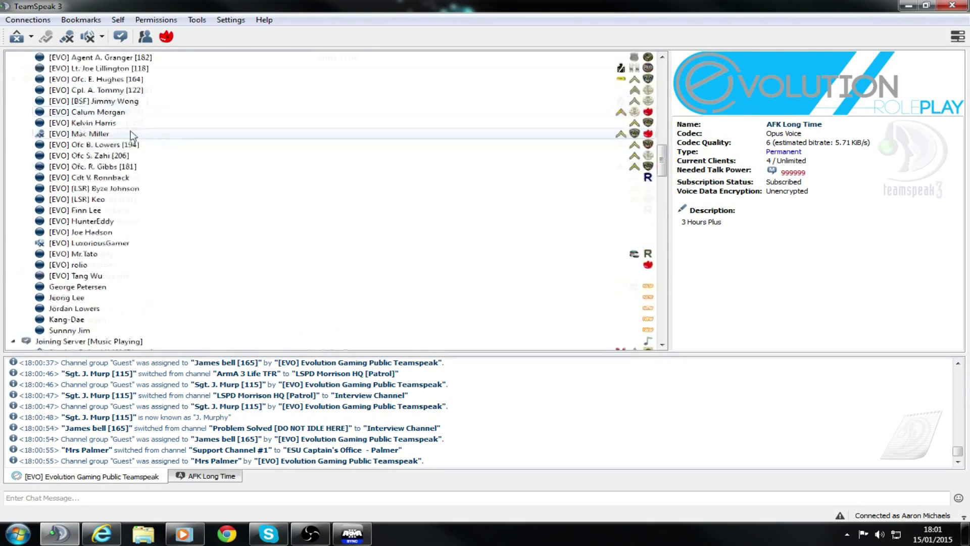
Open the Task Force Radio TeamSpeak plugin download from the Requesting Technical Support channel description, then dismiss the downloads window without saving.
{"action": "scroll", "coordinate": [132, 202], "scroll_direction": "down", "scroll_amount": 4}
{"action": "scroll", "coordinate": [131, 228], "scroll_direction": "up", "scroll_amount": 16}
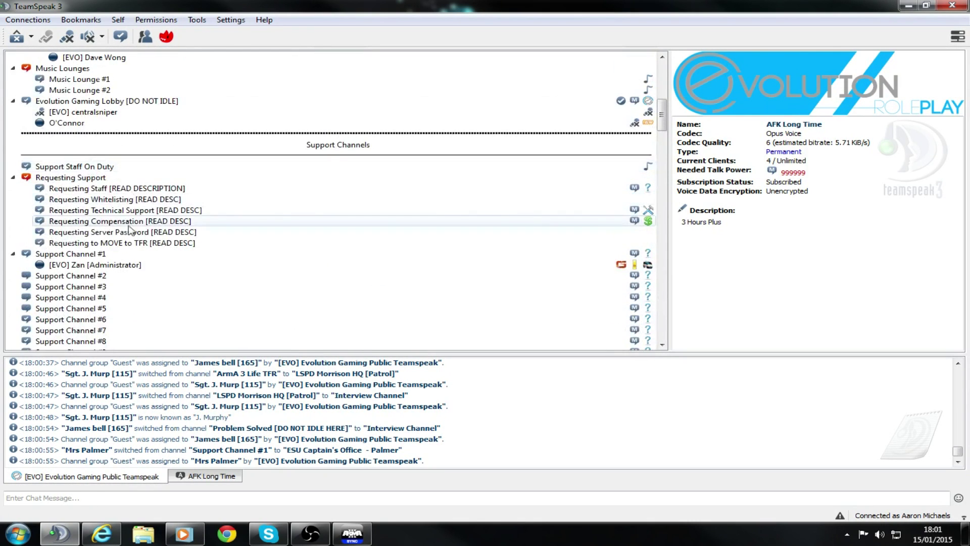
{"action": "left_click", "coordinate": [126, 210]}
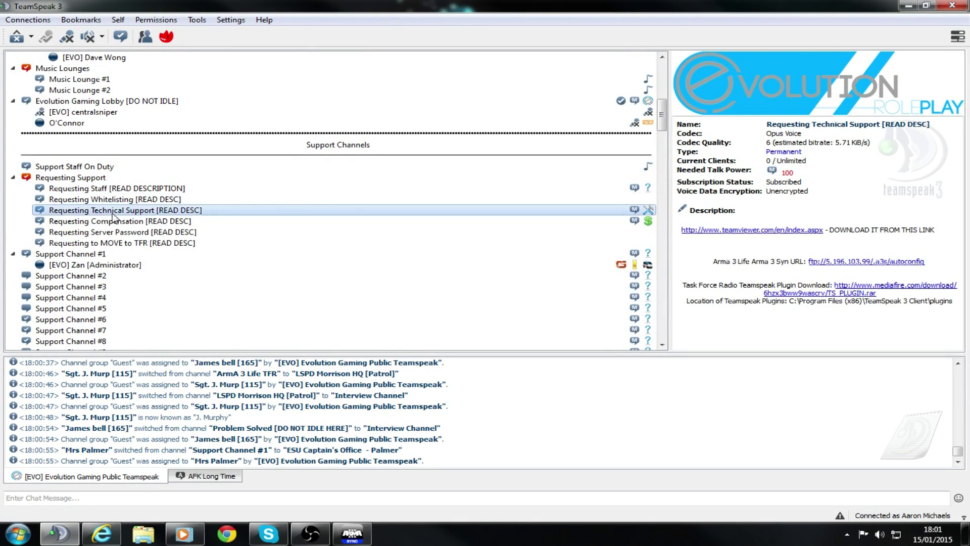
{"action": "left_click", "coordinate": [893, 286]}
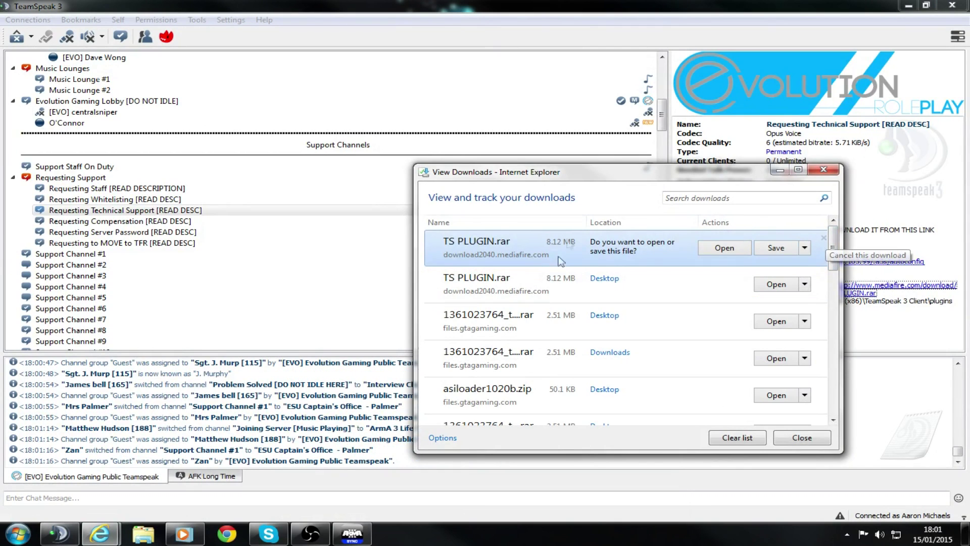
{"action": "left_click", "coordinate": [823, 170]}
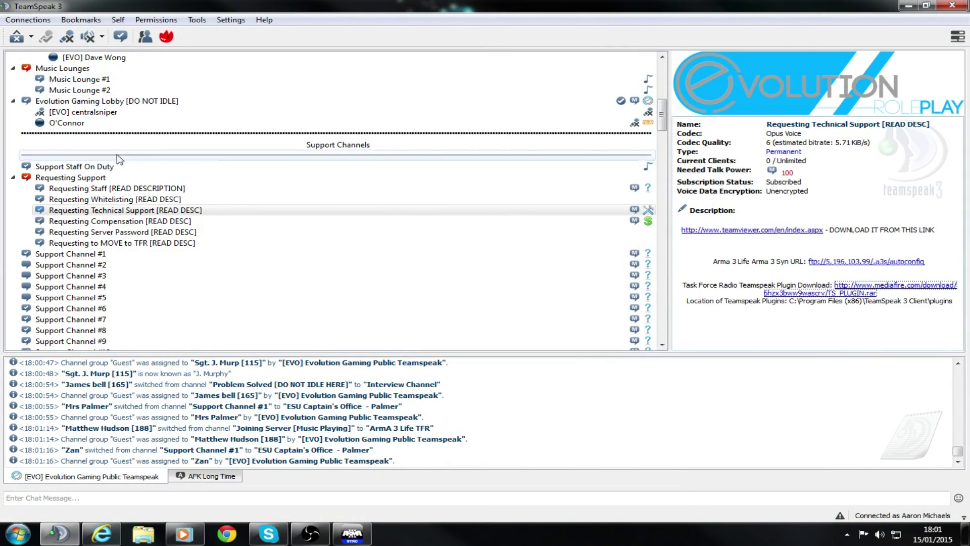
Get TeamSpeak out of the way and open the TS PLUGIN archive from the desktop.
{"action": "double_click", "coordinate": [514, 7]}
{"action": "double_click", "coordinate": [276, 262]}
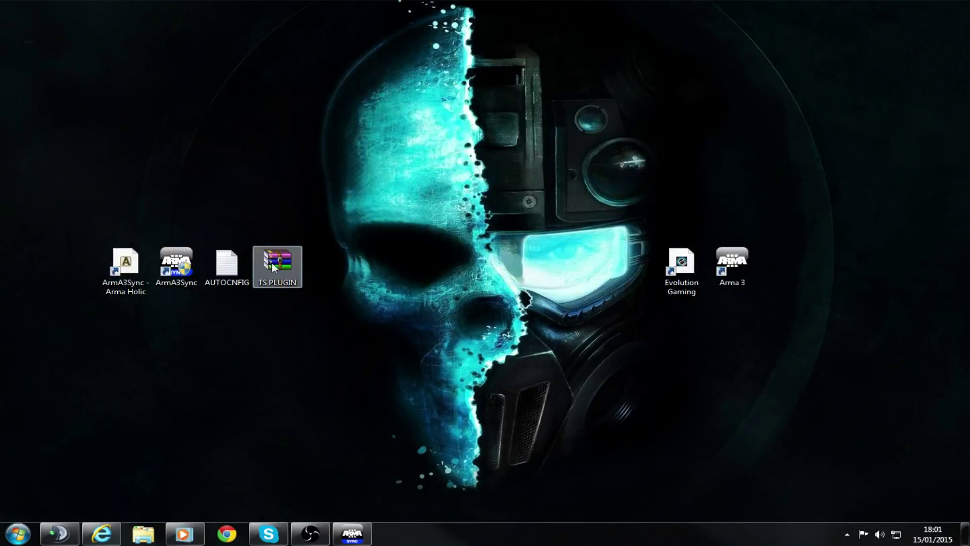
{"action": "left_click_drag", "start_coordinate": [206, 310], "coordinate": [122, 303]}
Search the computer for "teamspeak" and open the TeamSpeak 3 Client's file location in a maximized window.
{"action": "left_click", "coordinate": [18, 534]}
{"action": "type", "text": "t"}
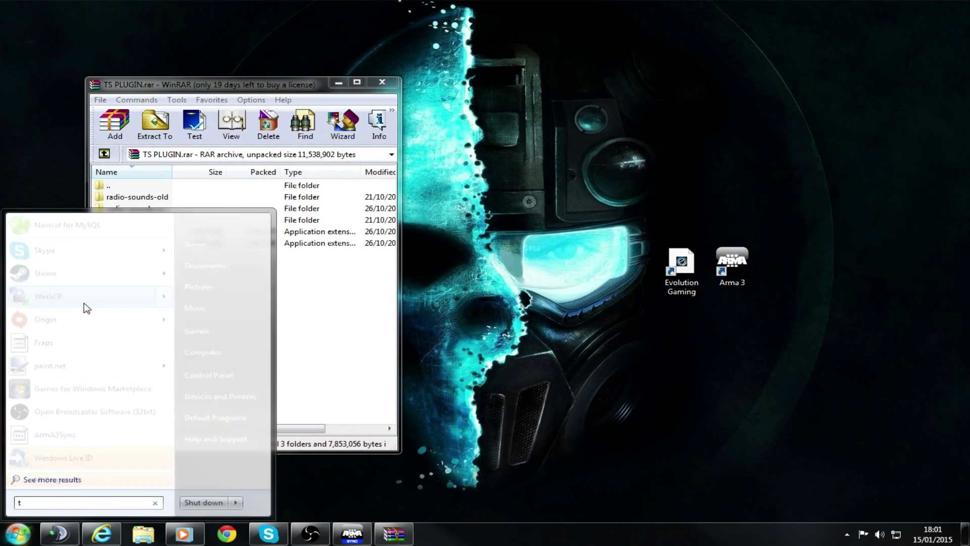
{"action": "type", "text": "eamspeak"}
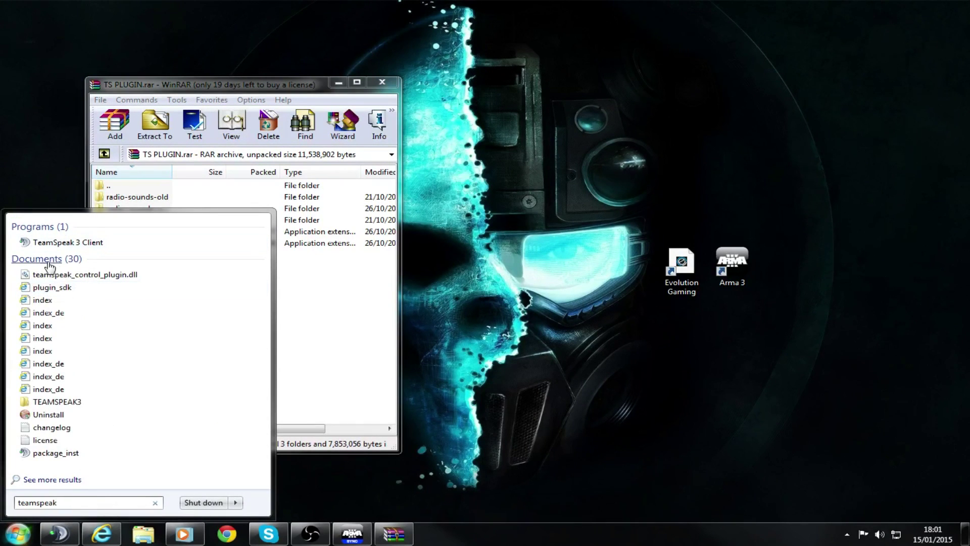
{"action": "right_click", "coordinate": [29, 246]}
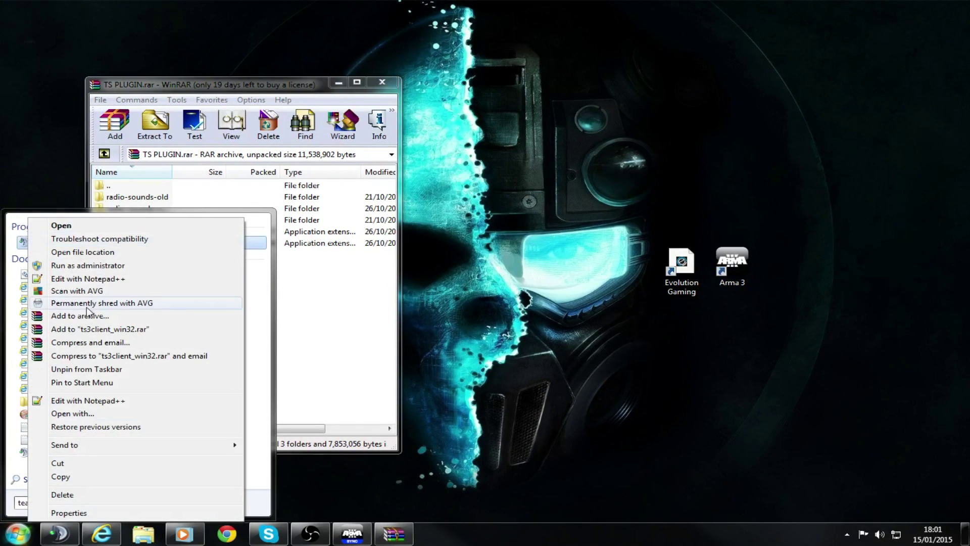
{"action": "left_click", "coordinate": [101, 250]}
{"action": "left_click_drag", "start_coordinate": [363, 8], "coordinate": [475, 0]}
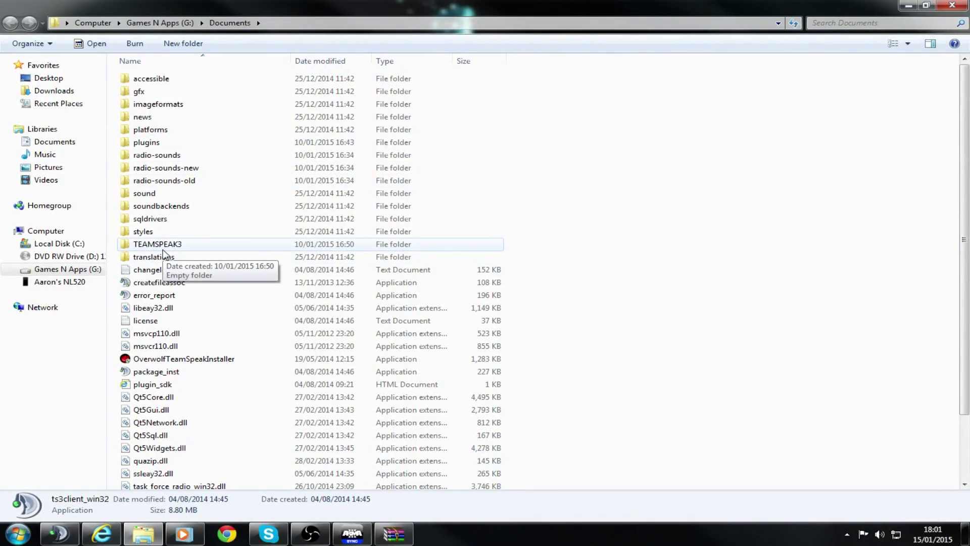
Open the plugins folder in the TeamSpeak installation and restore its window to a smaller size beside the TS PLUGIN archive.
{"action": "left_click", "coordinate": [161, 130]}
{"action": "left_click", "coordinate": [164, 143]}
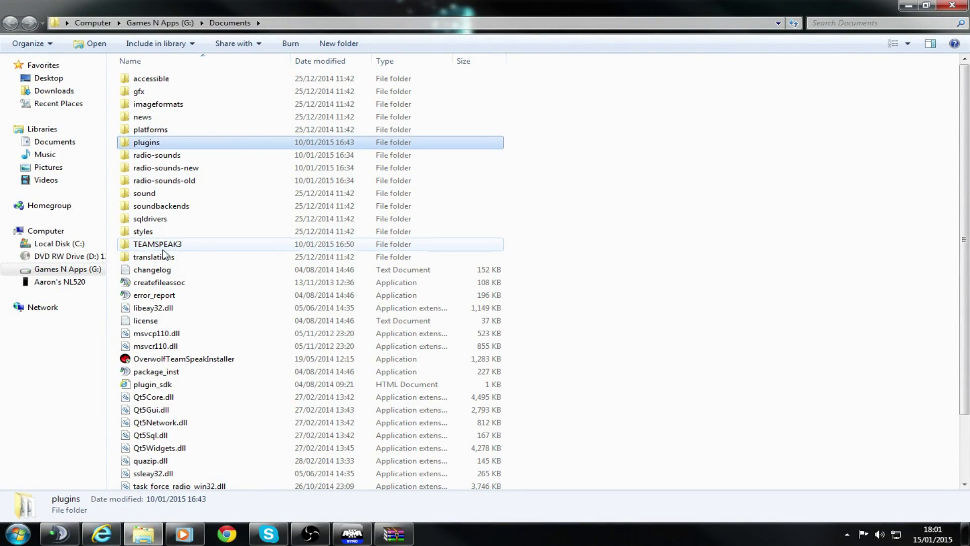
{"action": "double_click", "coordinate": [163, 143]}
{"action": "key", "text": "super+Down"}
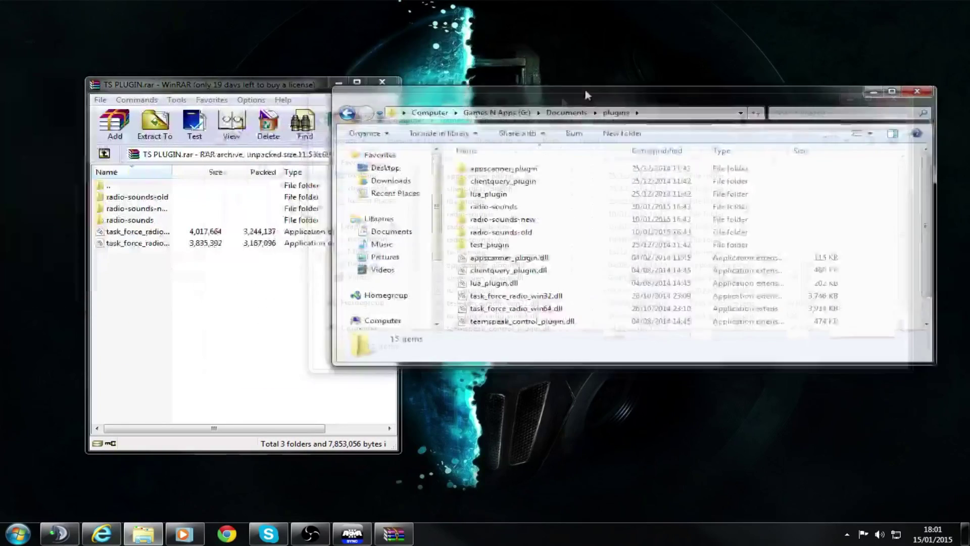
Try to copy all folders and files from the TS PLUGIN archive into the plugins folder, then cancel the folder merge.
{"action": "left_click", "coordinate": [141, 192]}
{"action": "key", "text": "ctrl+a"}
{"action": "left_click_drag", "start_coordinate": [142, 192], "coordinate": [643, 297]}
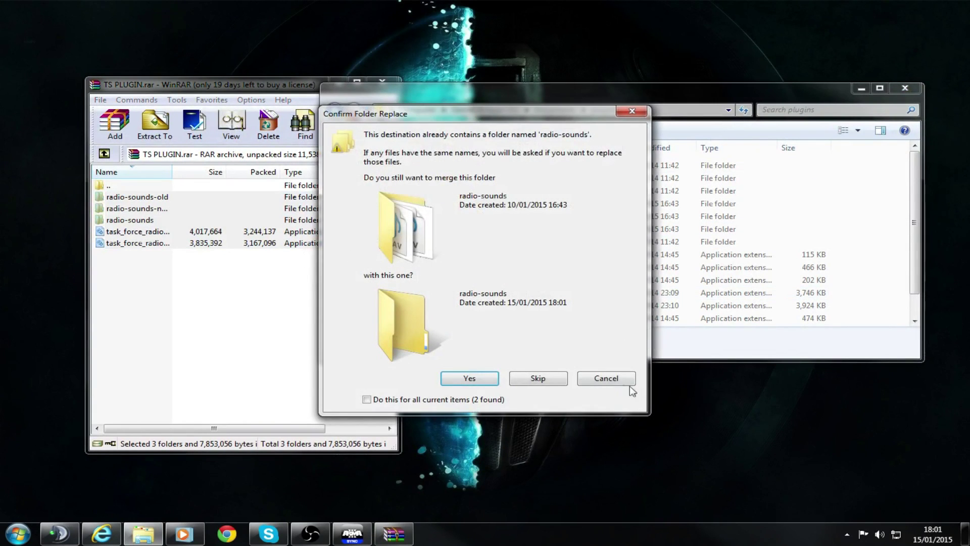
{"action": "left_click", "coordinate": [614, 374]}
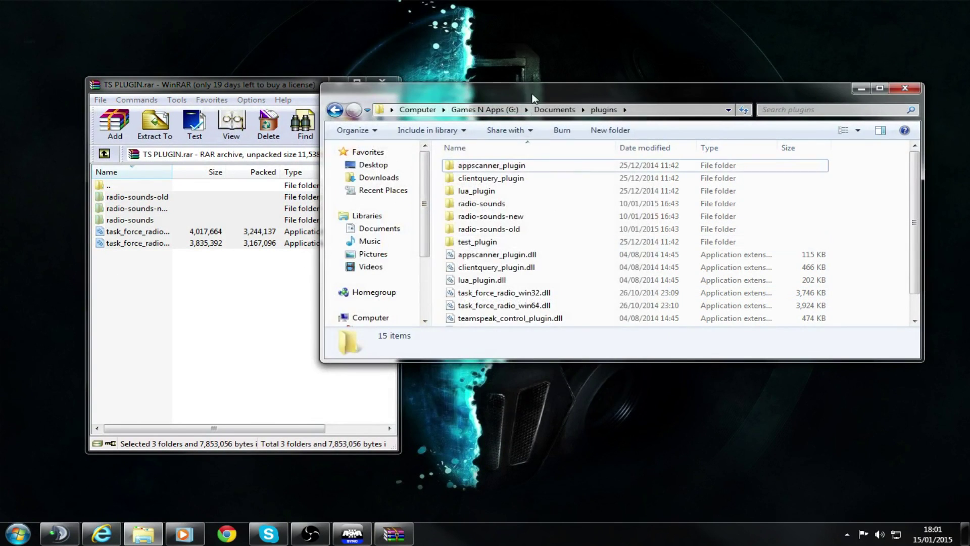
Close the plugins folder window and the TS PLUGIN archive.
{"action": "double_click", "coordinate": [532, 98]}
{"action": "key", "text": "alt+F4"}
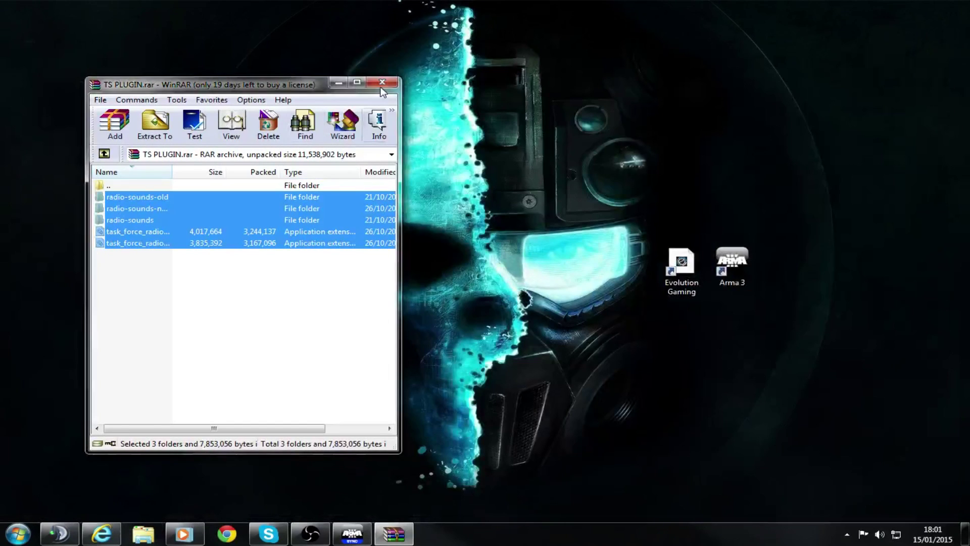
{"action": "left_click", "coordinate": [381, 85]}
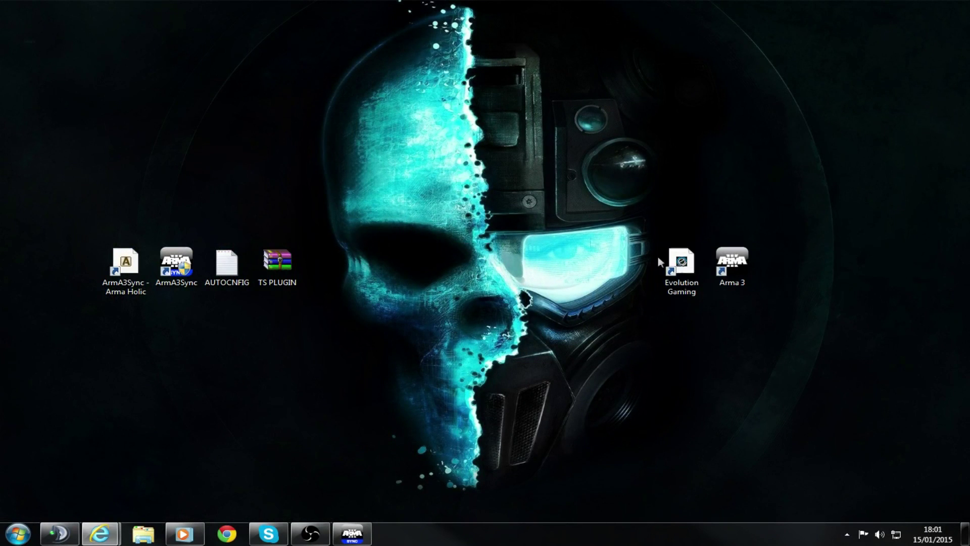
Open the Evolution Gaming website from the desktop shortcut and look through the home page's news and side sections.
{"action": "double_click", "coordinate": [681, 263]}
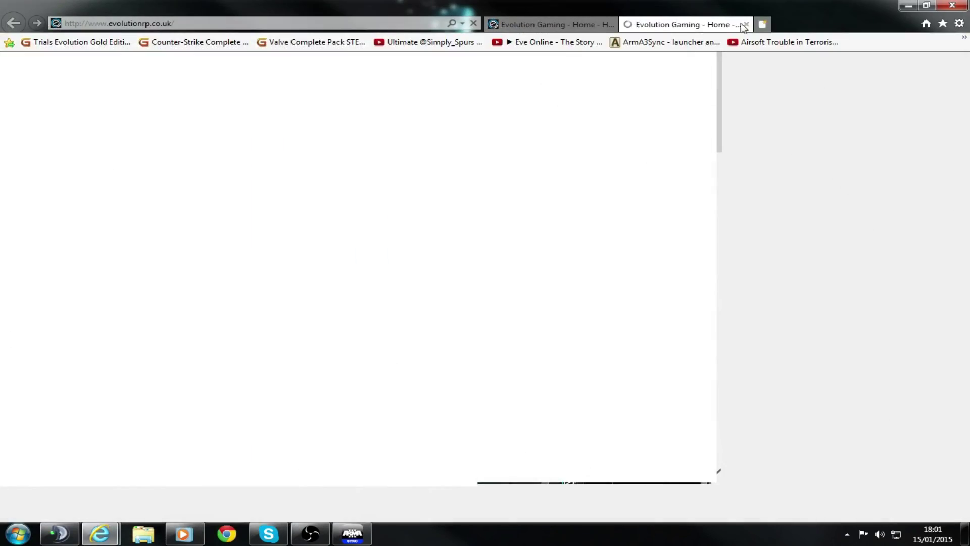
{"action": "scroll", "coordinate": [448, 332], "scroll_direction": "down", "scroll_amount": 4}
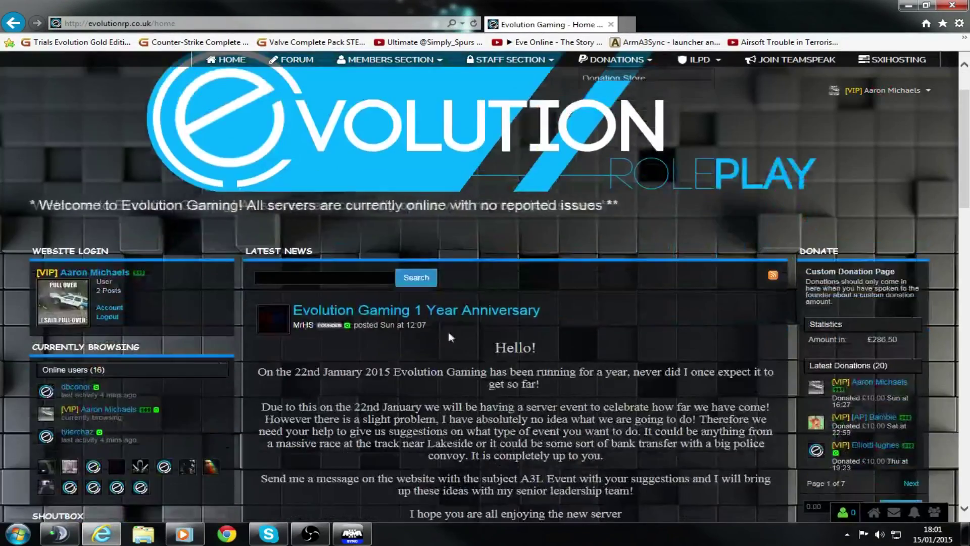
{"action": "scroll", "coordinate": [363, 331], "scroll_direction": "down", "scroll_amount": 6}
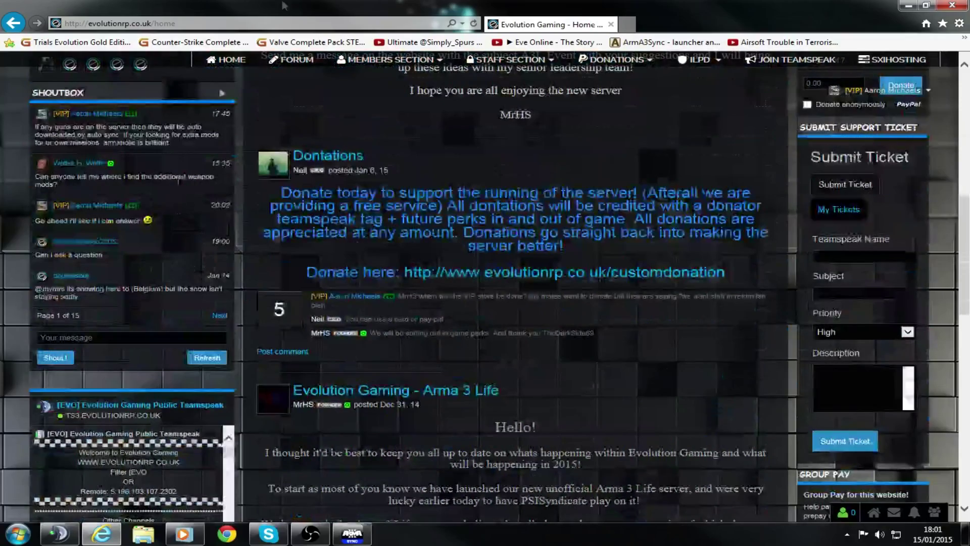
{"action": "scroll", "coordinate": [465, 243], "scroll_direction": "up", "scroll_amount": 3}
{"action": "scroll", "coordinate": [465, 244], "scroll_direction": "up", "scroll_amount": 5}
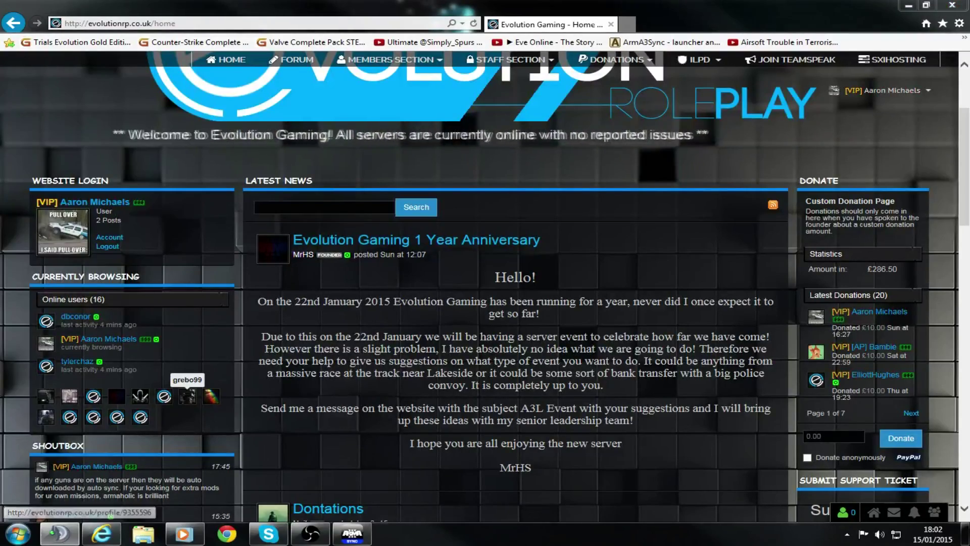
Switch to TeamSpeak 3 in a maximized window and join the Joining Server [Music Playing] channel.
{"action": "left_click", "coordinate": [58, 533]}
{"action": "left_click_drag", "start_coordinate": [502, 211], "coordinate": [506, 1]}
{"action": "scroll", "coordinate": [432, 277], "scroll_direction": "down", "scroll_amount": 13}
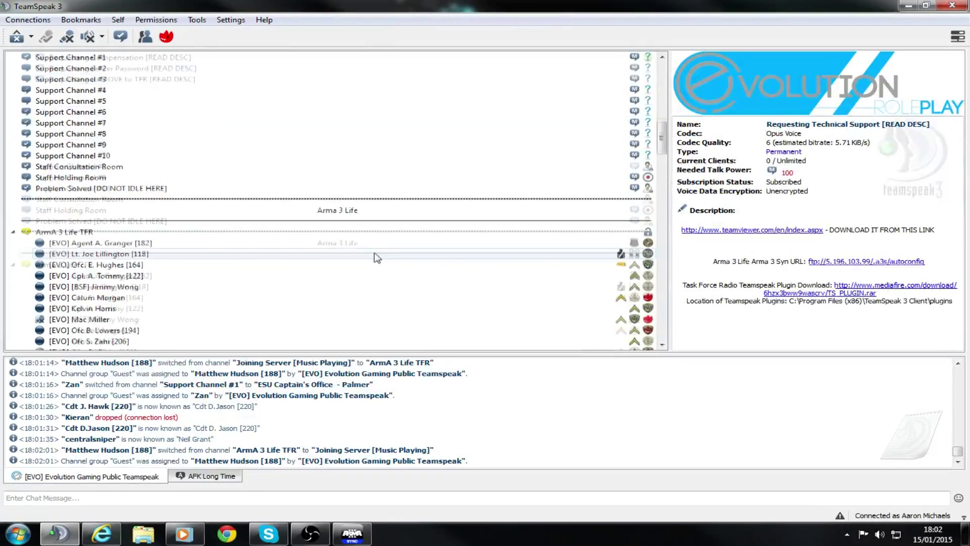
{"action": "scroll", "coordinate": [196, 280], "scroll_direction": "down", "scroll_amount": 1}
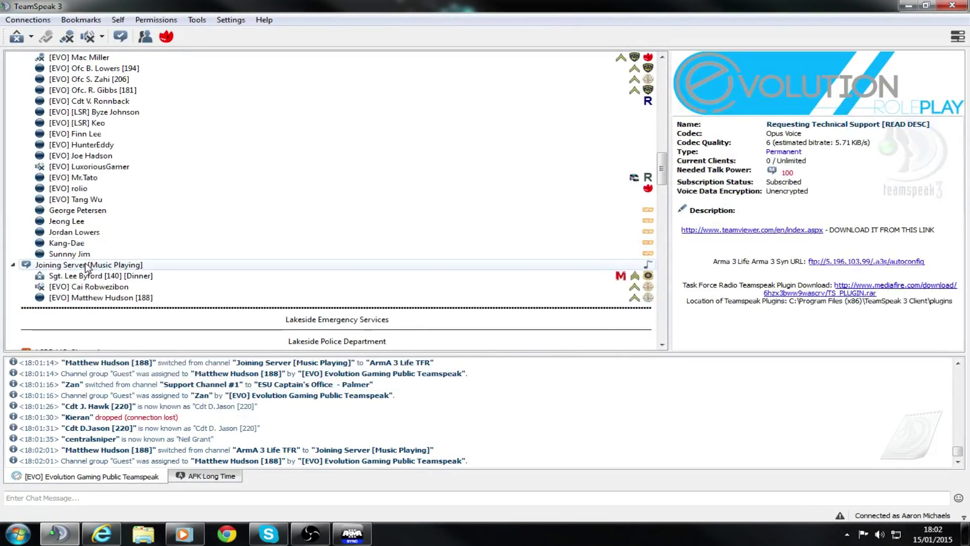
{"action": "double_click", "coordinate": [89, 265]}
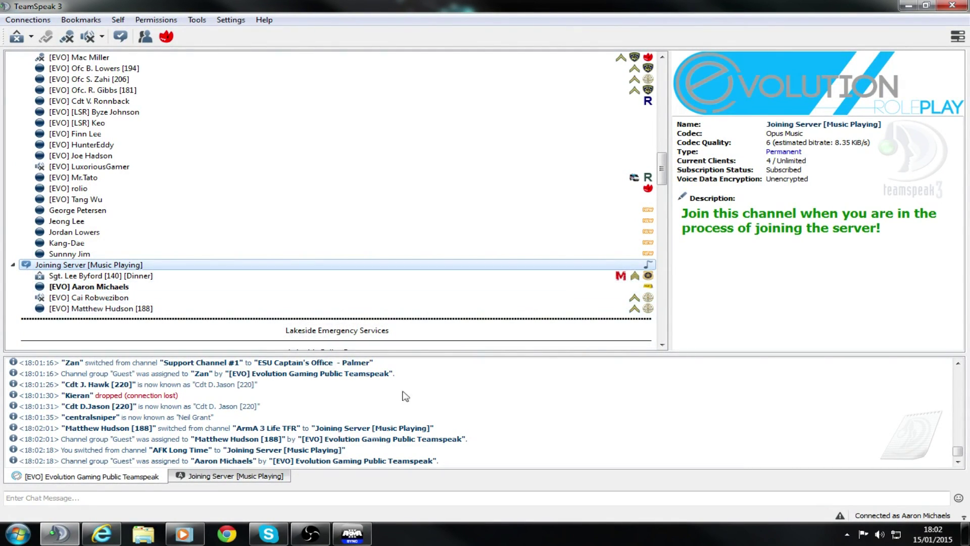
Close ArmA3Sync, then minimize TeamSpeak and the Evolution Gaming website to return to the desktop.
{"action": "right_click", "coordinate": [353, 535]}
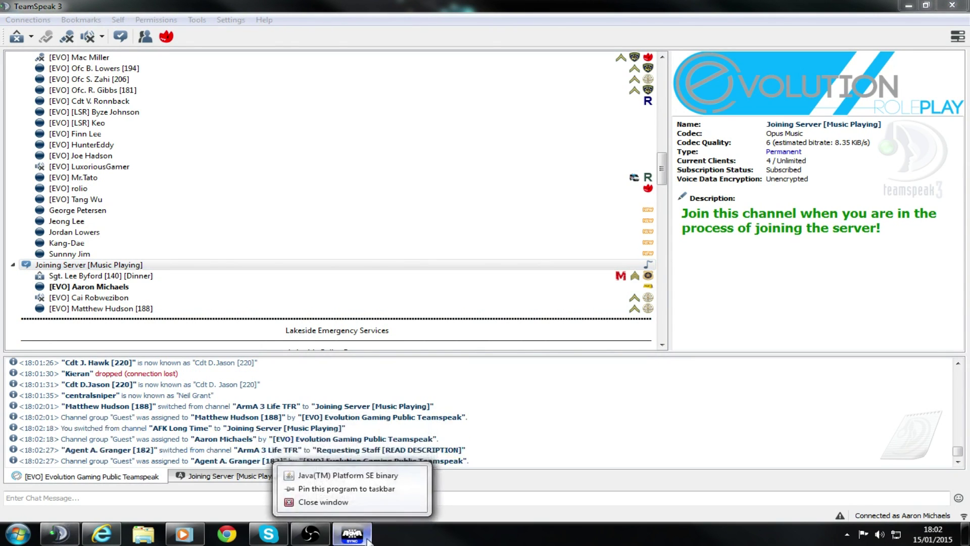
{"action": "left_click", "coordinate": [374, 505]}
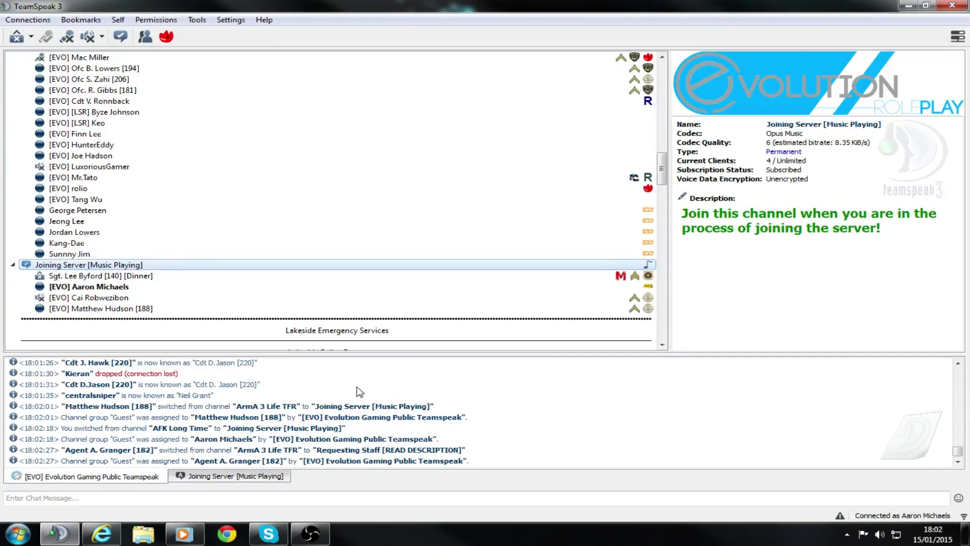
{"action": "scroll", "coordinate": [156, 294], "scroll_direction": "up", "scroll_amount": 5}
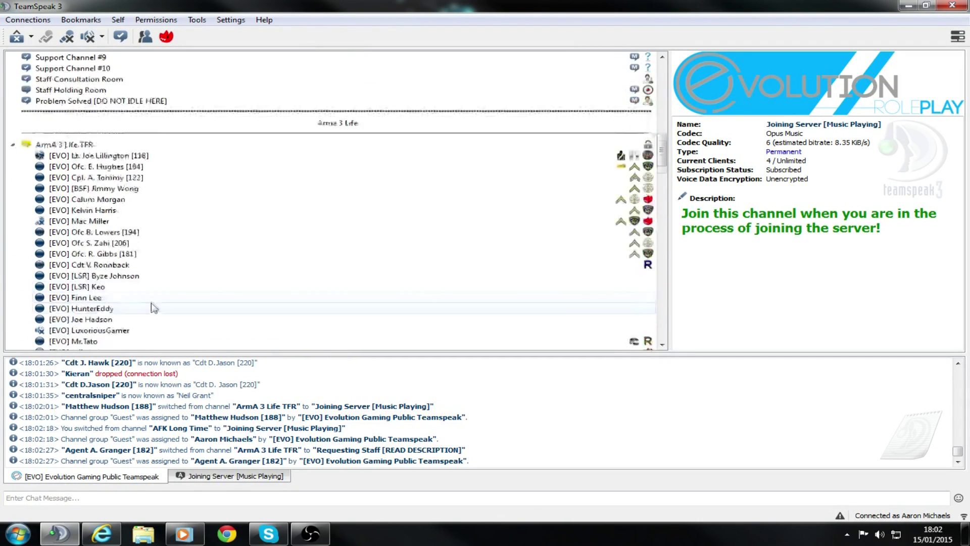
{"action": "scroll", "coordinate": [154, 308], "scroll_direction": "up", "scroll_amount": 1}
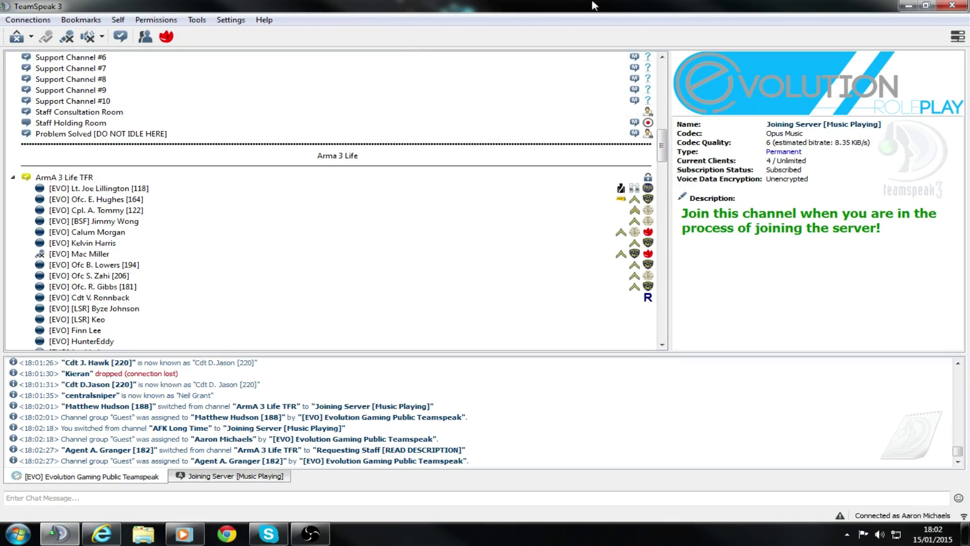
{"action": "key", "text": "alt+Tab"}
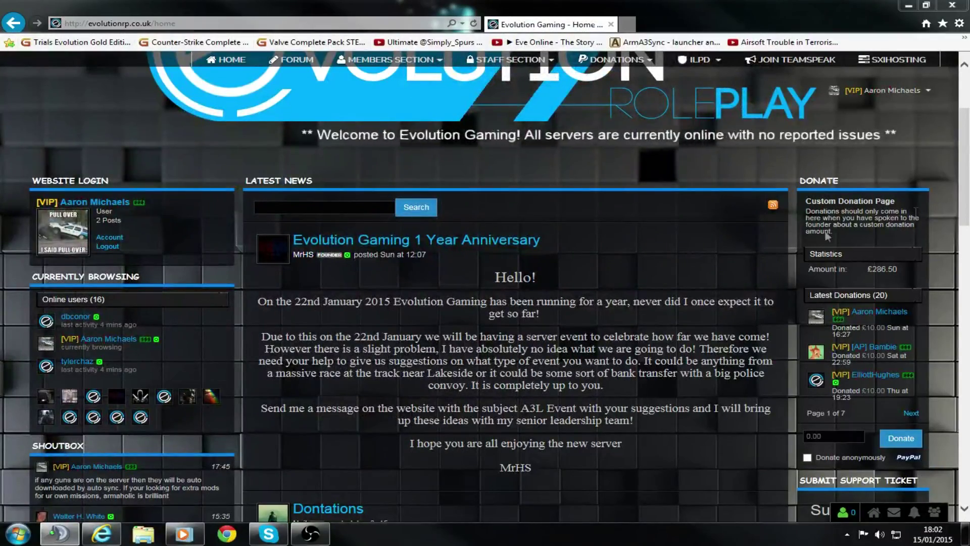
{"action": "left_click", "coordinate": [909, 5]}
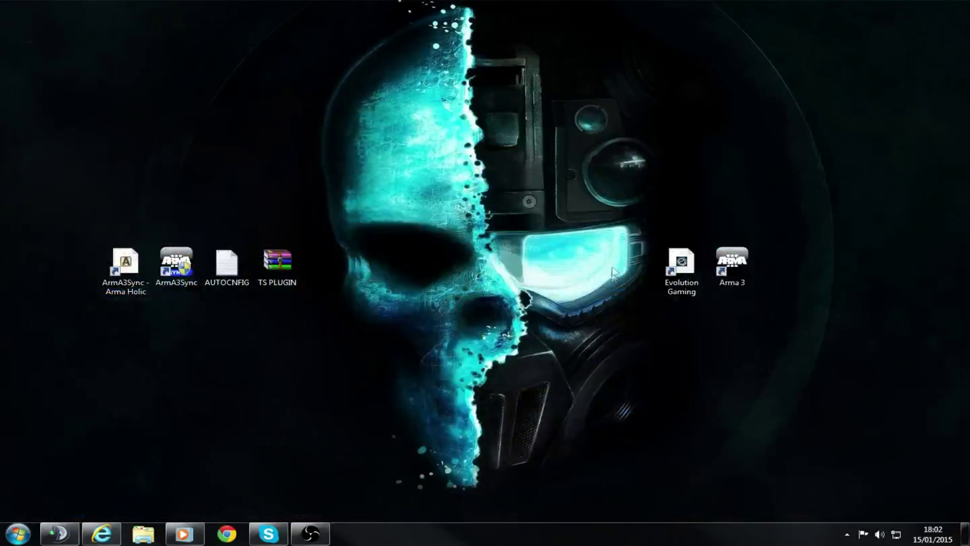